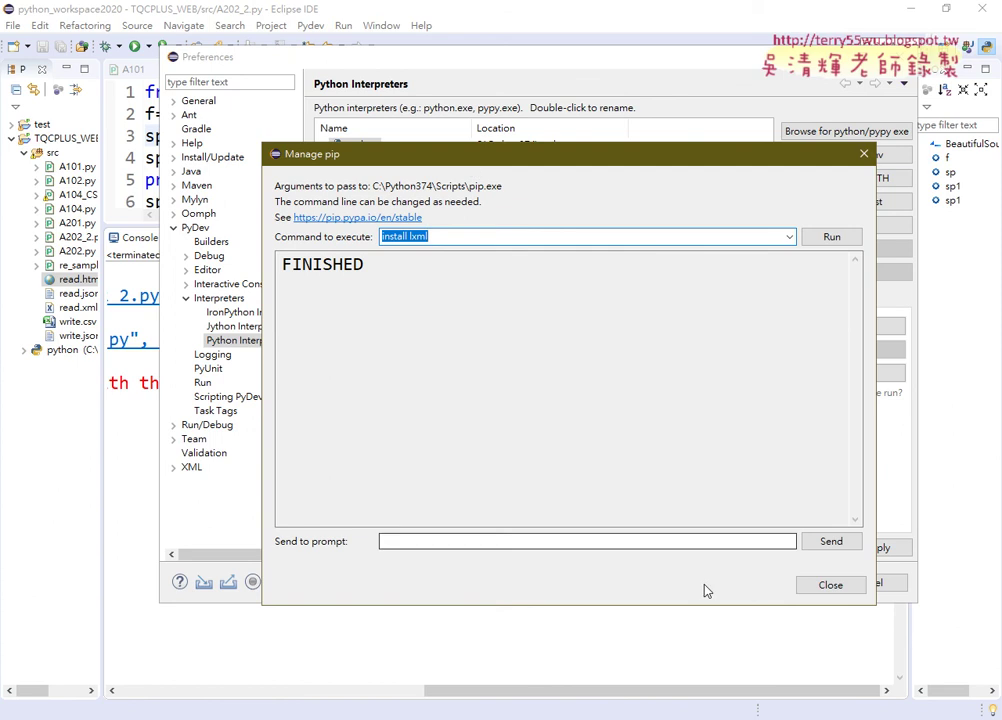
Close the finished pip installer for lxml to return to the Python Interpreters page.
left_click(829, 586)
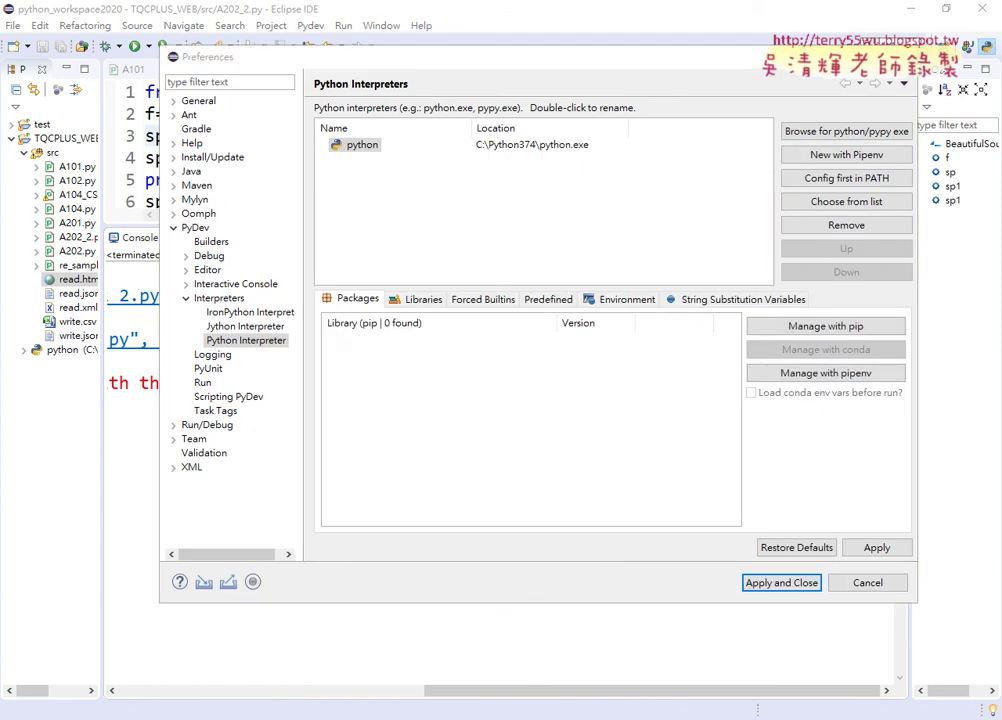
Close the Eclipse preferences and show the C:\Python374 folder path in Explorer.
key("alt+Tab")
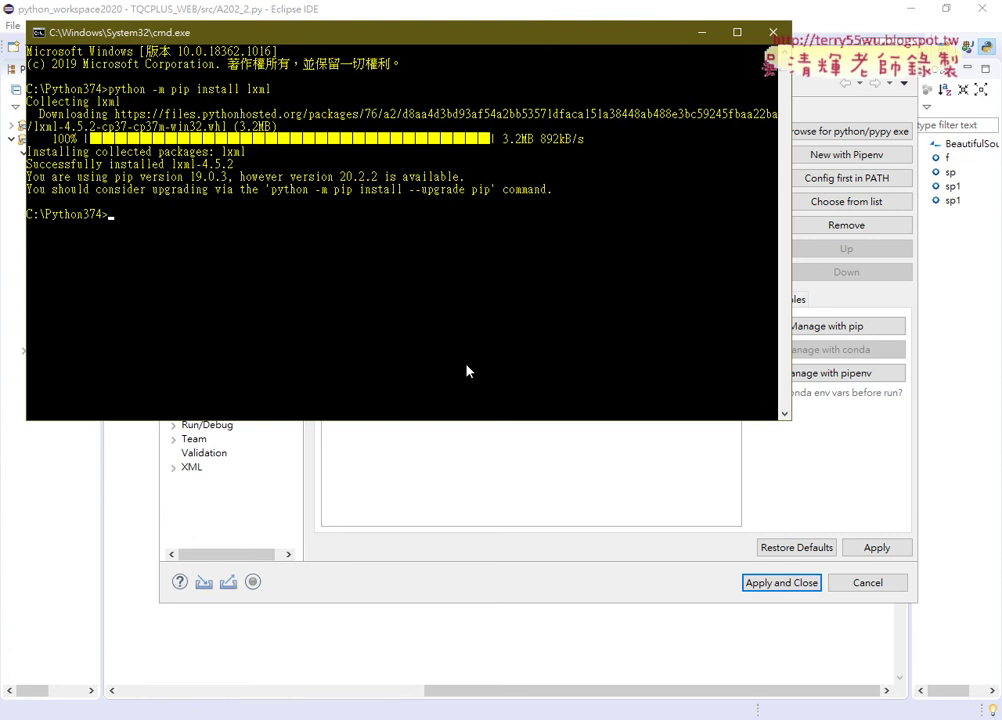
key("alt+Tab")
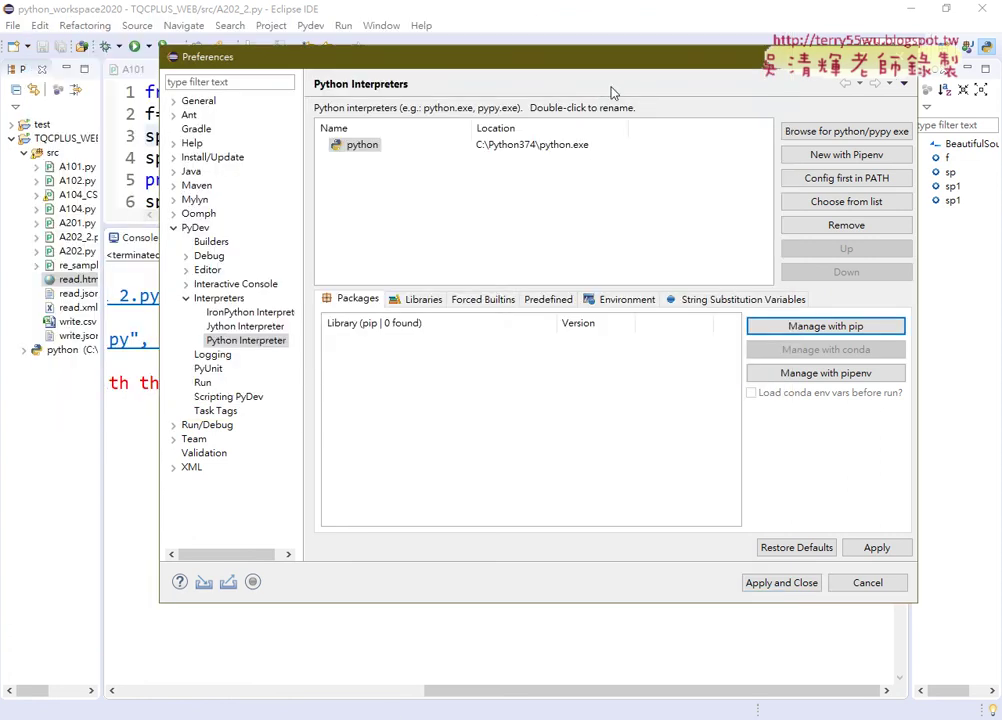
left_click(908, 50)
left_click(910, 8)
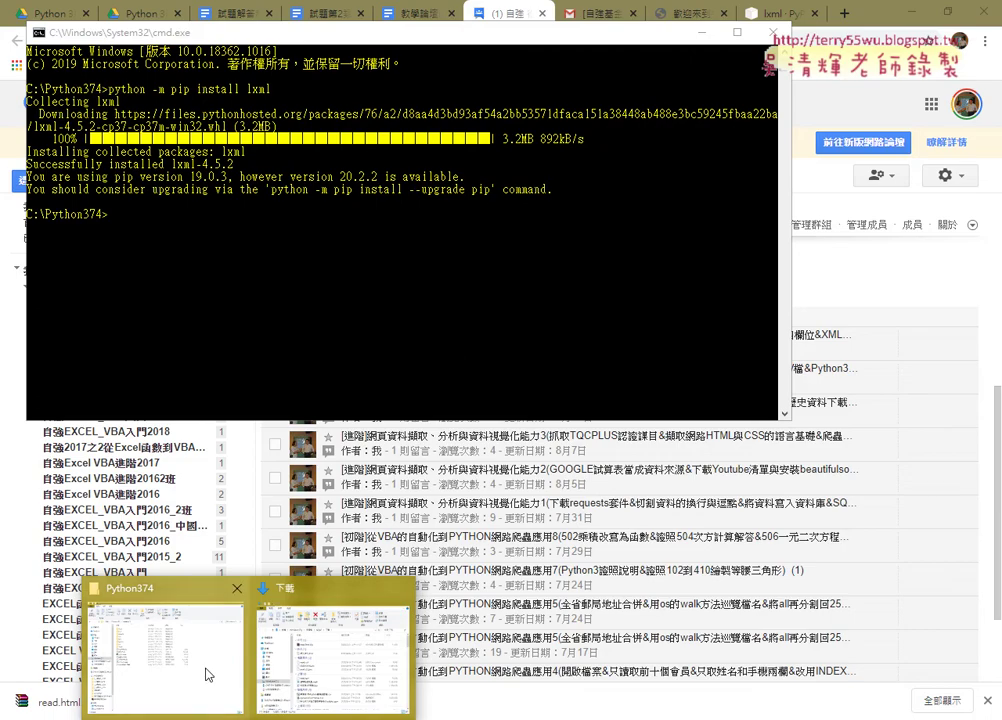
left_click(206, 671)
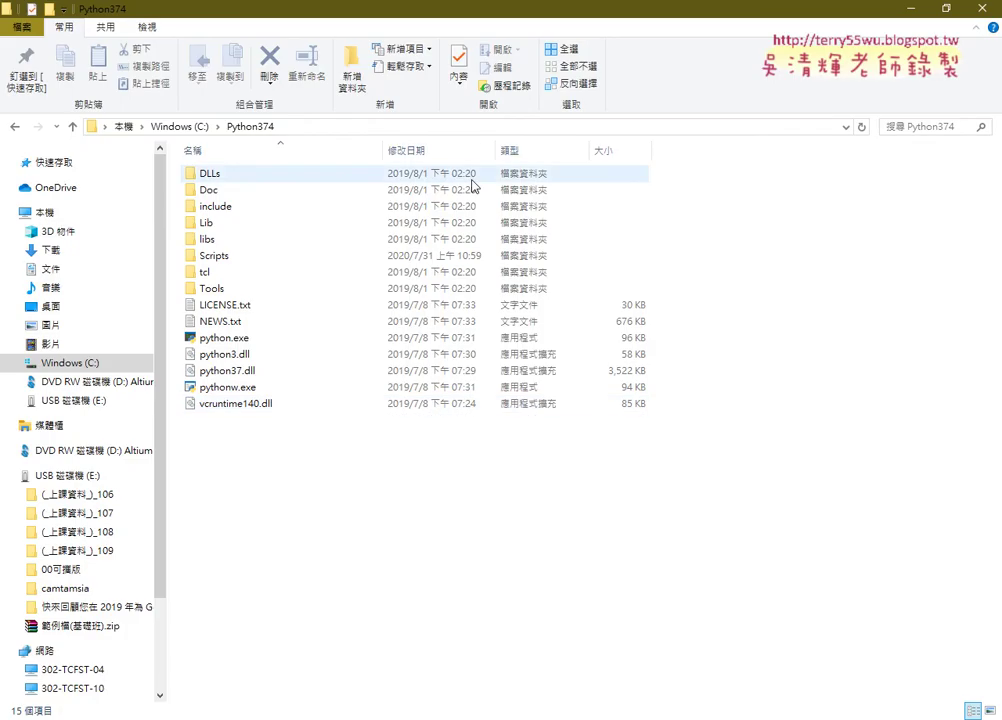
left_click(314, 130)
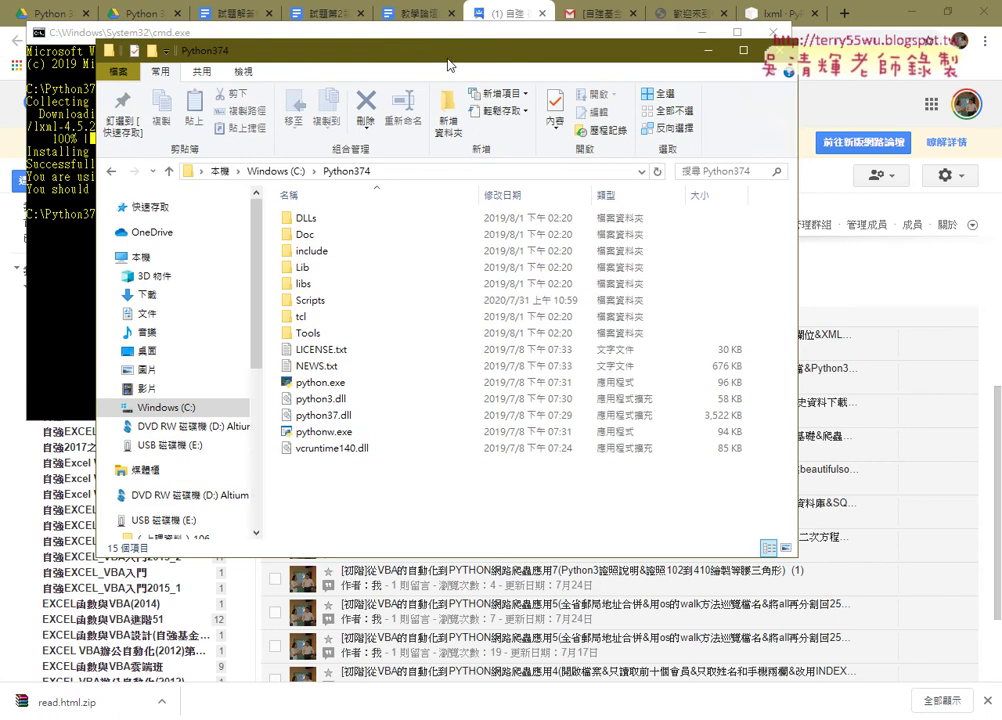
Highlight 'python -m pip install lxml' in the Command Prompt window.
left_click(289, 30)
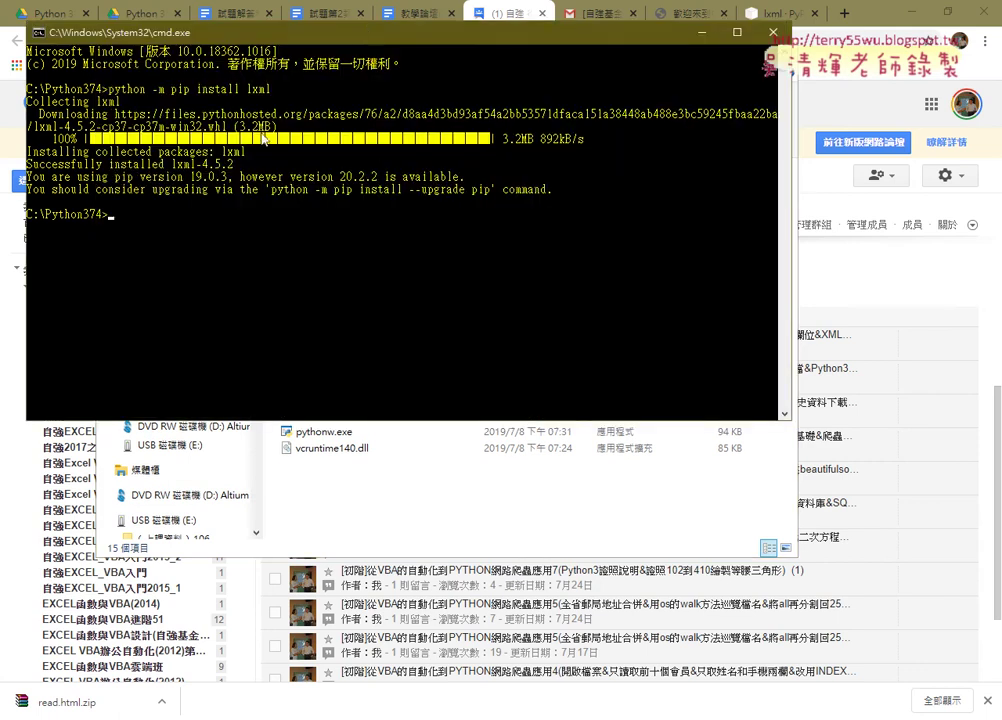
left_click_drag(108, 89, 167, 90)
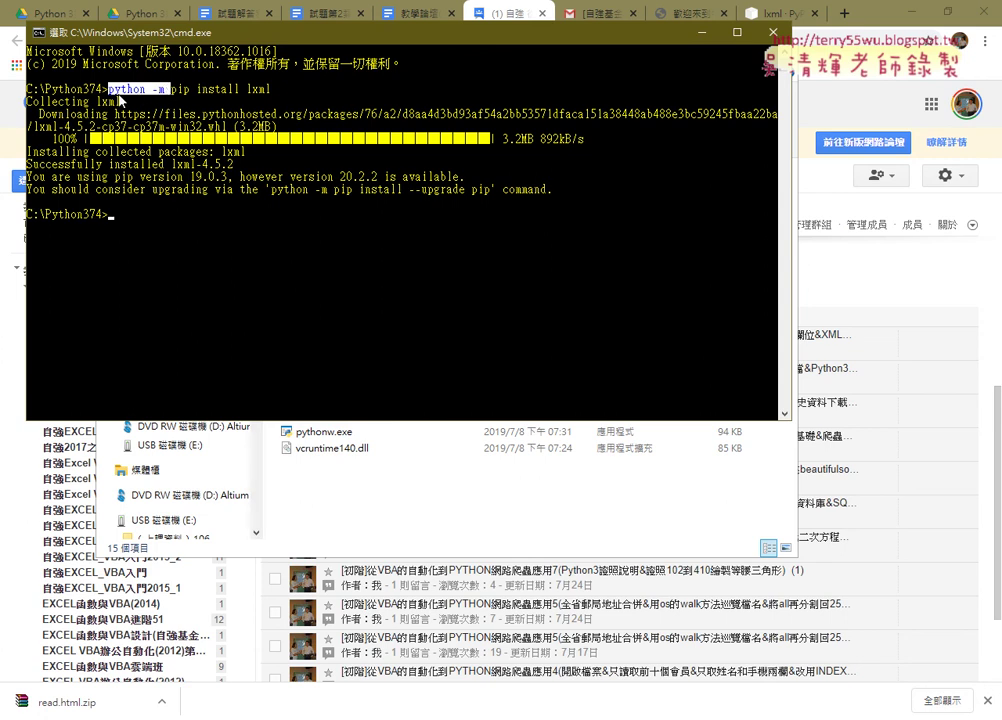
left_click(176, 96)
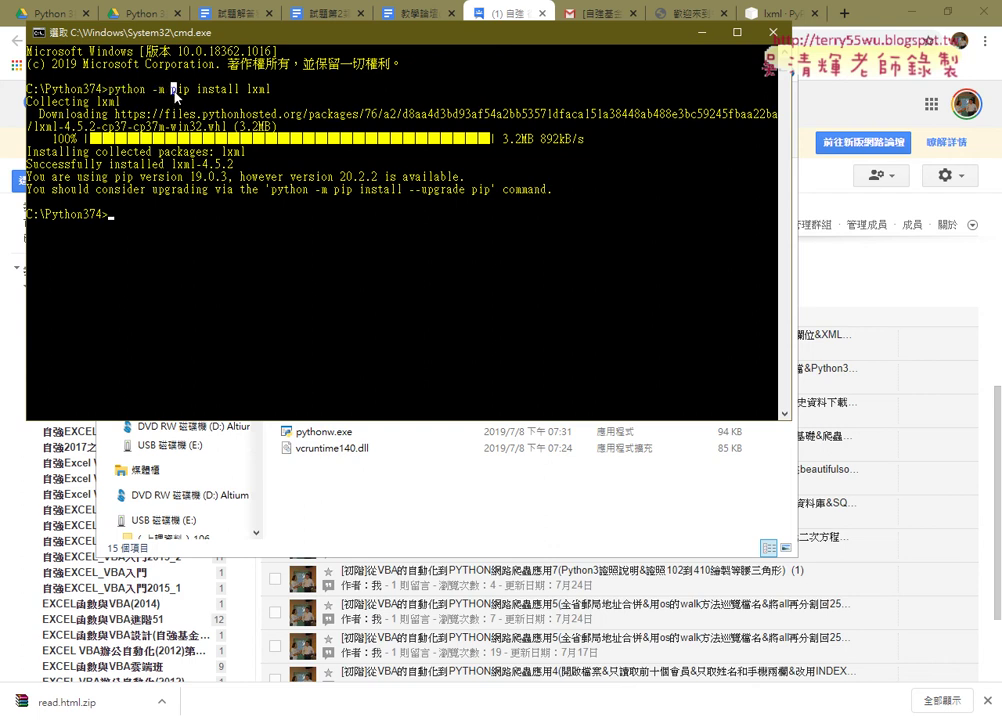
left_click_drag(172, 90, 276, 90)
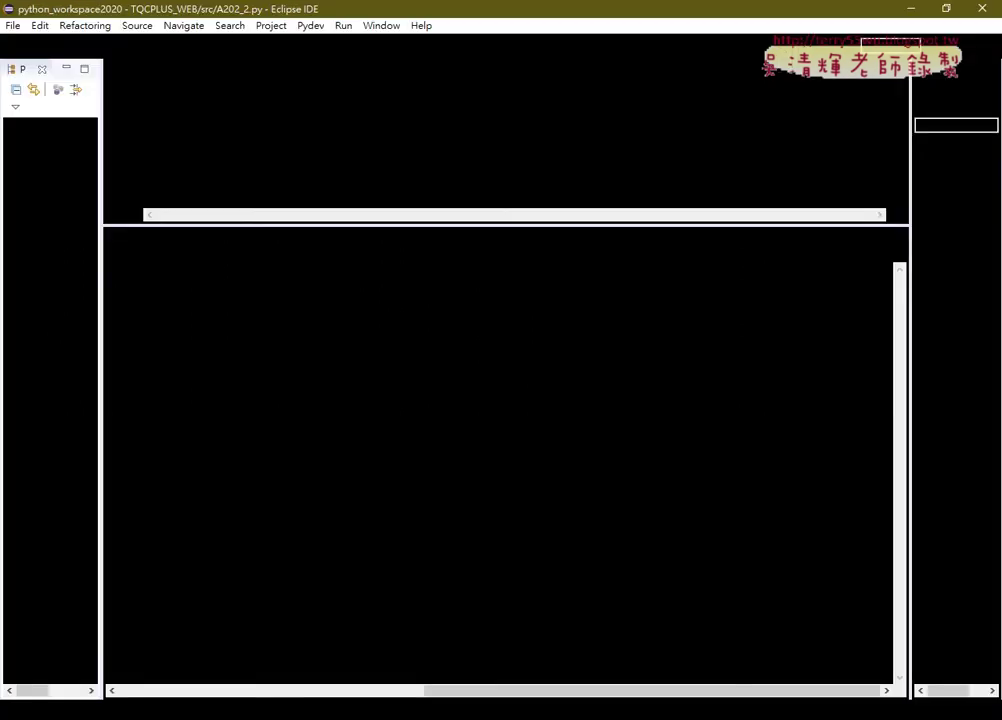
Rerun A202_2.py with the lxml parser and scroll the console to the 日期,NTD/USD rows.
left_click(468, 136)
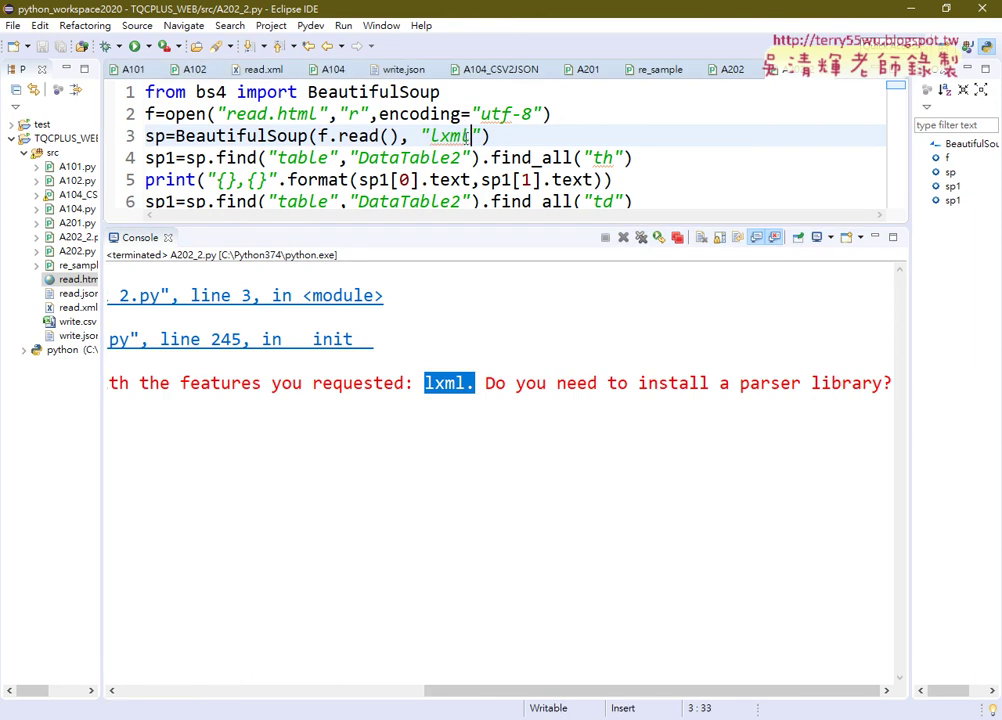
double_click(452, 136)
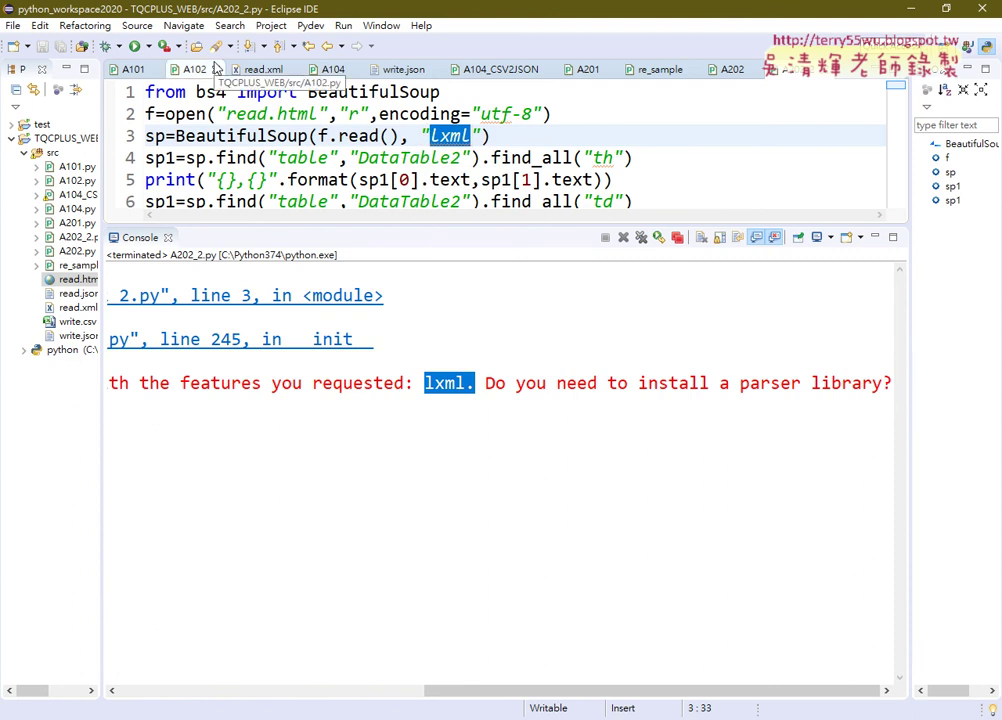
left_click(134, 46)
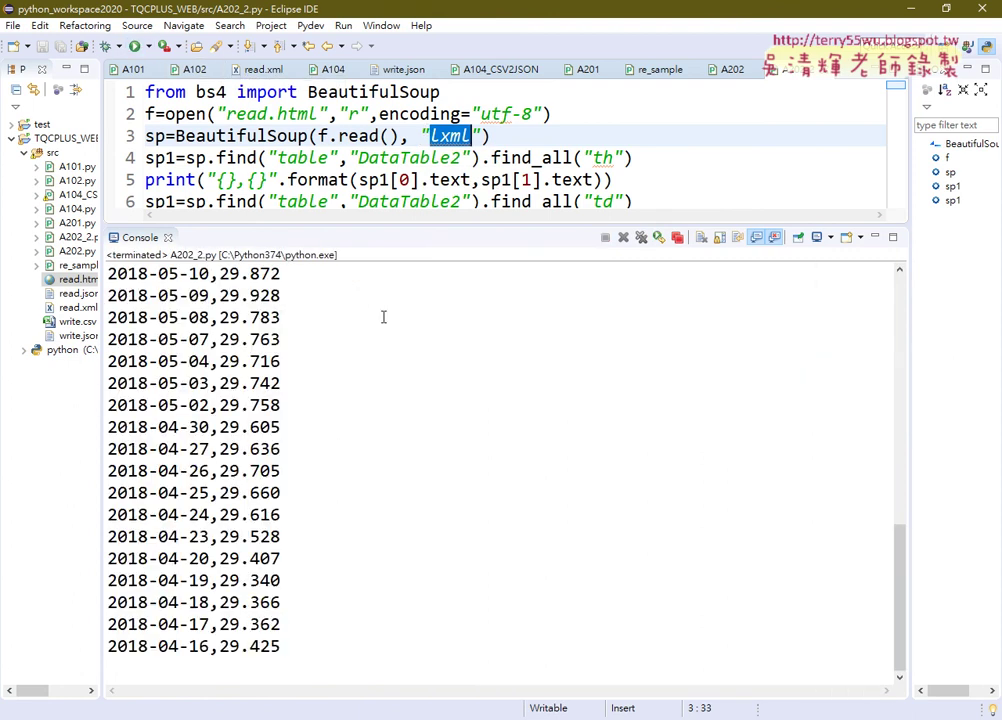
left_click_drag(901, 532, 900, 268)
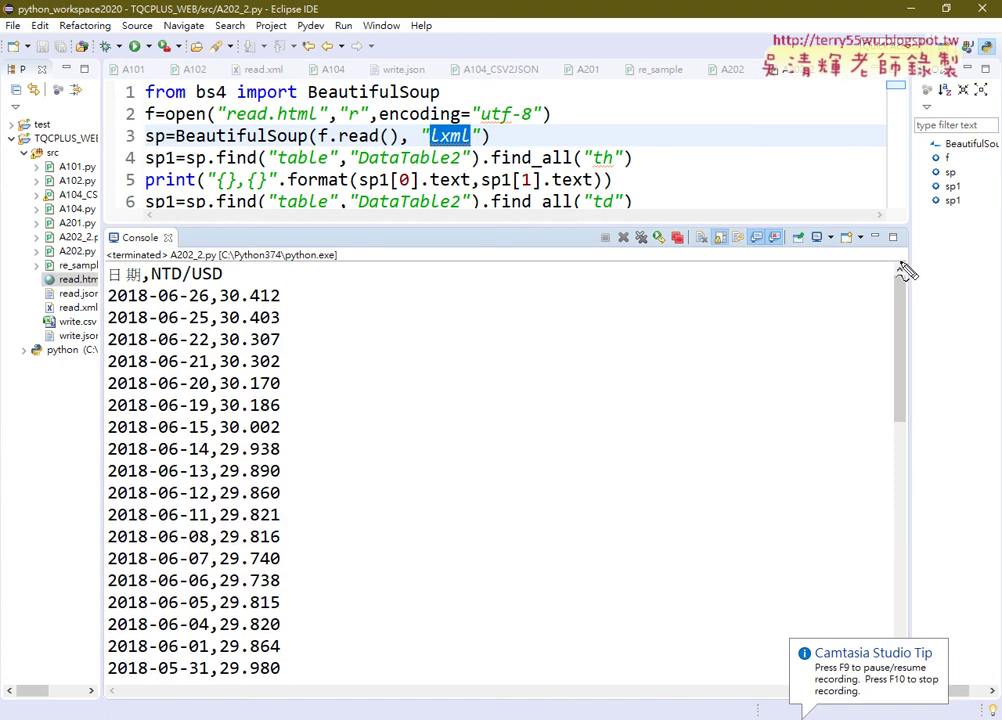
left_click_drag(146, 148, 313, 148)
left_click_drag(458, 157, 480, 160)
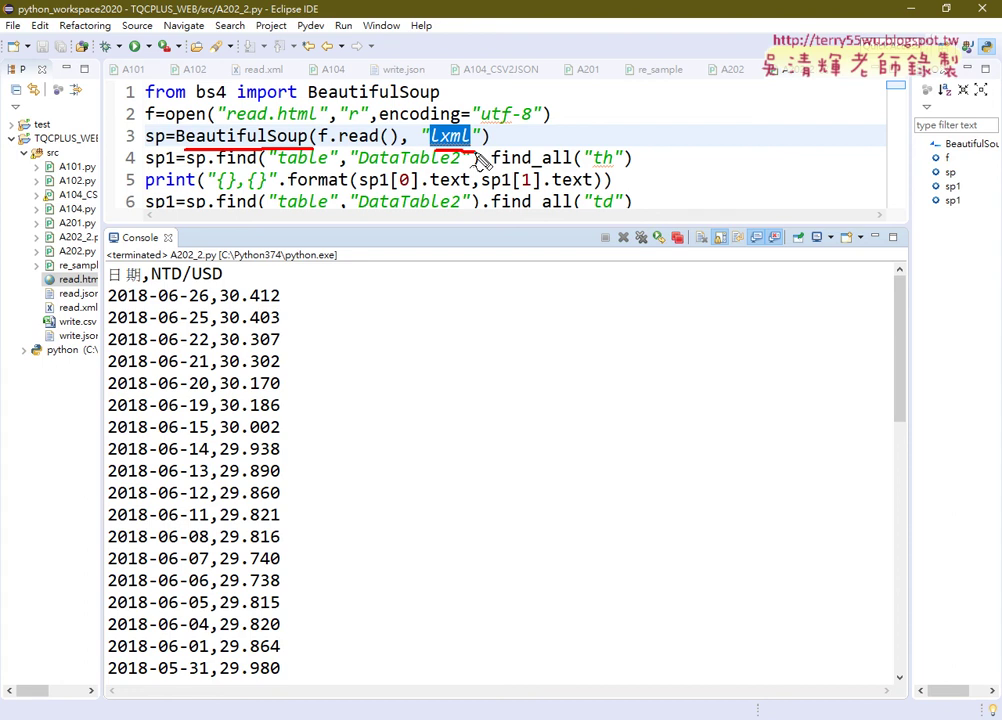
Replace 'lxml' with 'html.parser' in line 3 of A202_2.py.
key("Escape")
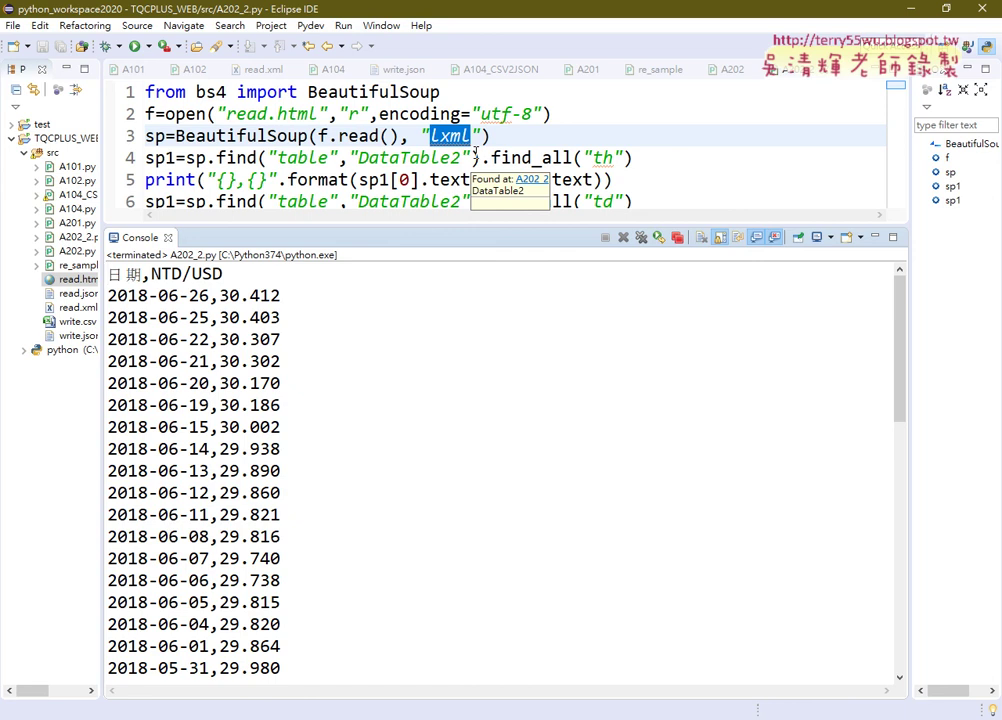
left_click_drag(470, 136, 434, 140)
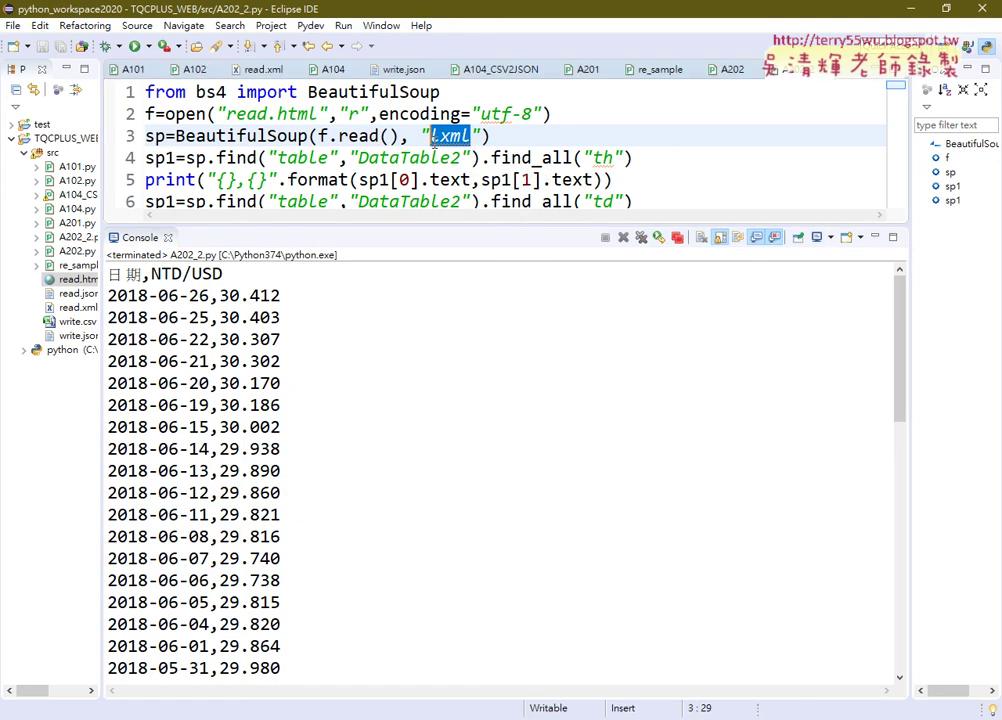
type("ht")
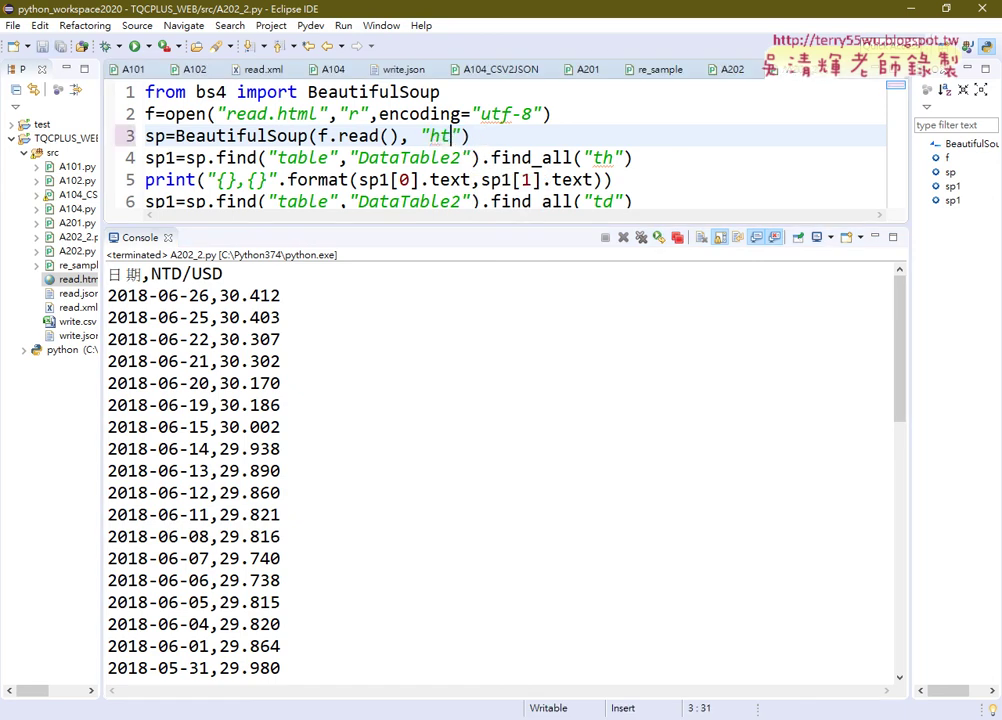
type("ml.")
type("pa")
type("rser")
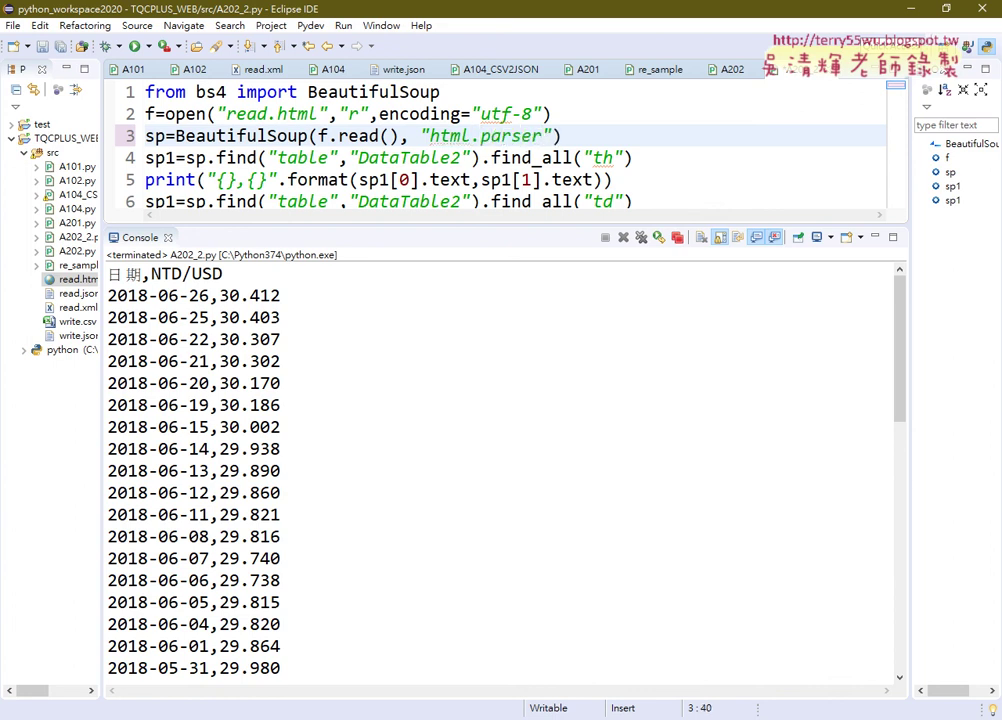
key("Left")
key("Left")
key("Left")
key("Left")
key("Delete")
type("r")
Save and rerun A202_2.py using the html.parser parser.
left_click(130, 47)
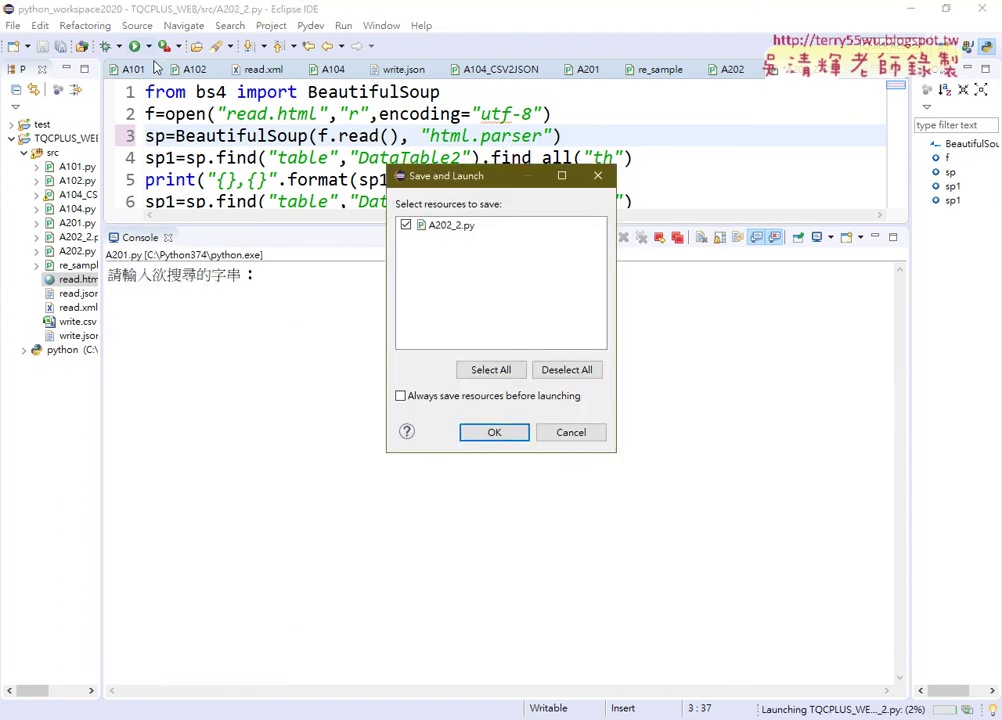
left_click(499, 432)
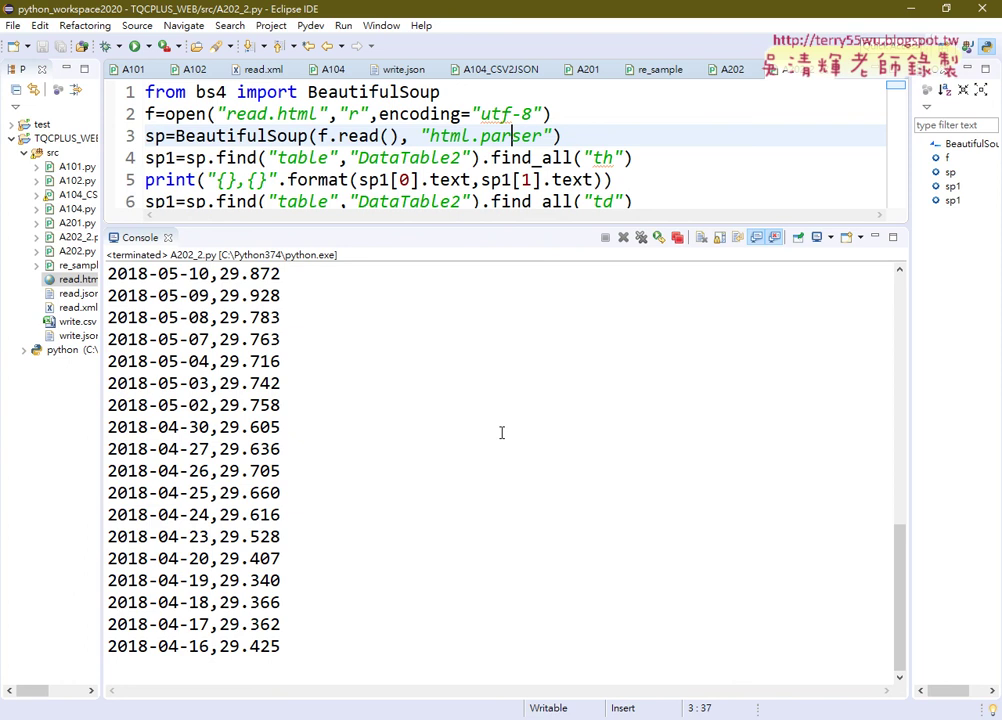
key("alt+Tab")
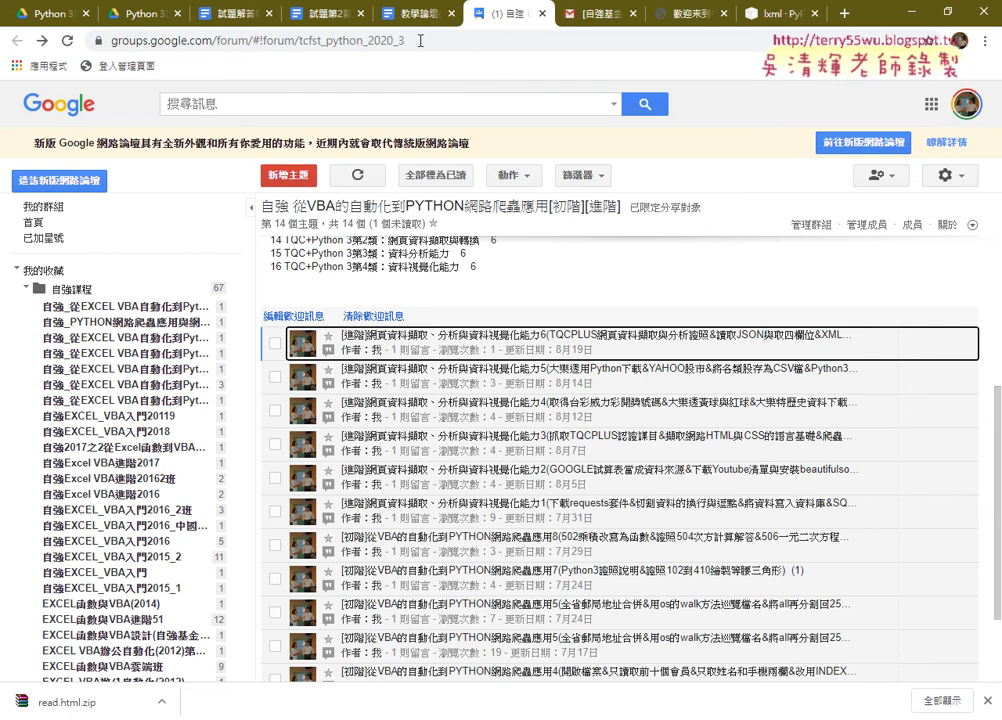
Open the 試題第2類(單雙) document and find the 203 台灣彩券 problem.
left_click(314, 17)
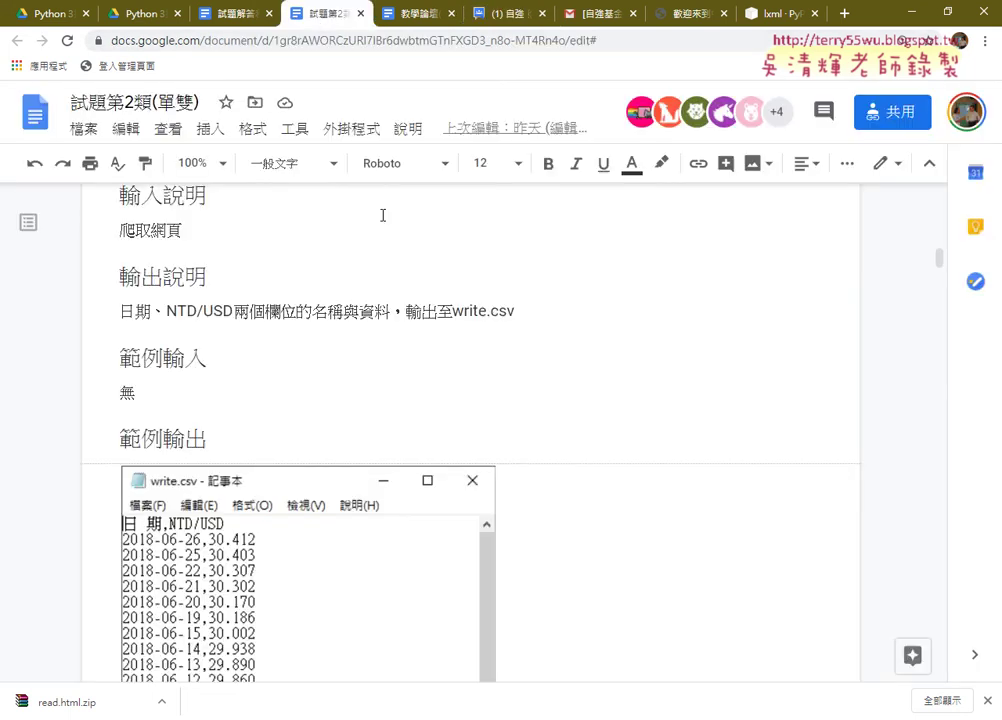
scroll(548, 297, "down", 5)
scroll(548, 297, "down", 5)
scroll(548, 297, "down", 8)
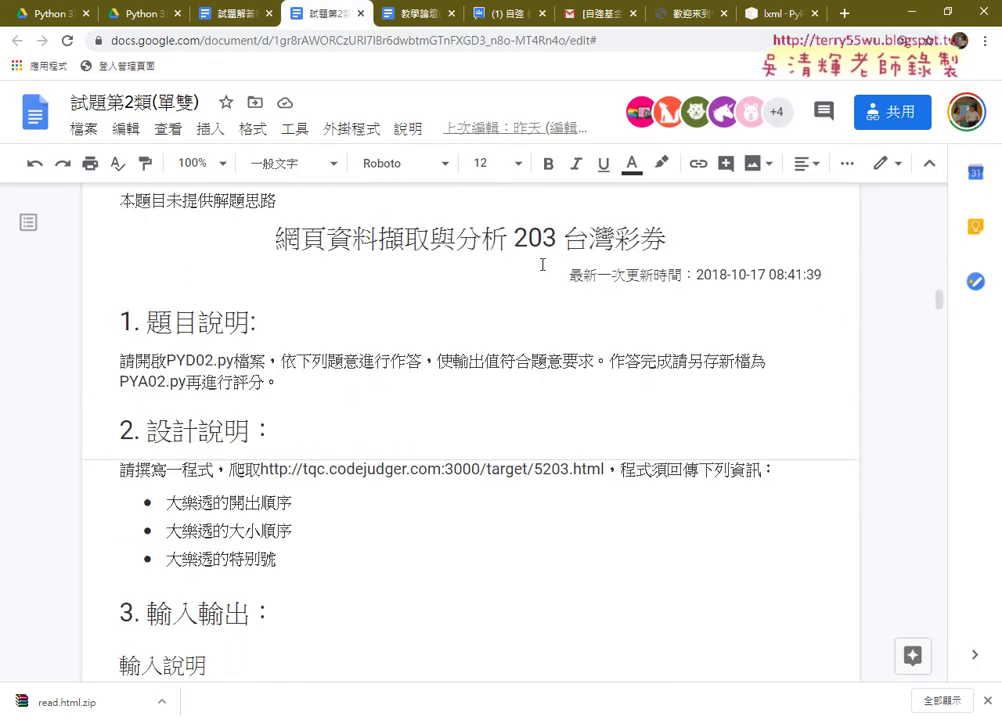
left_click_drag(514, 240, 666, 240)
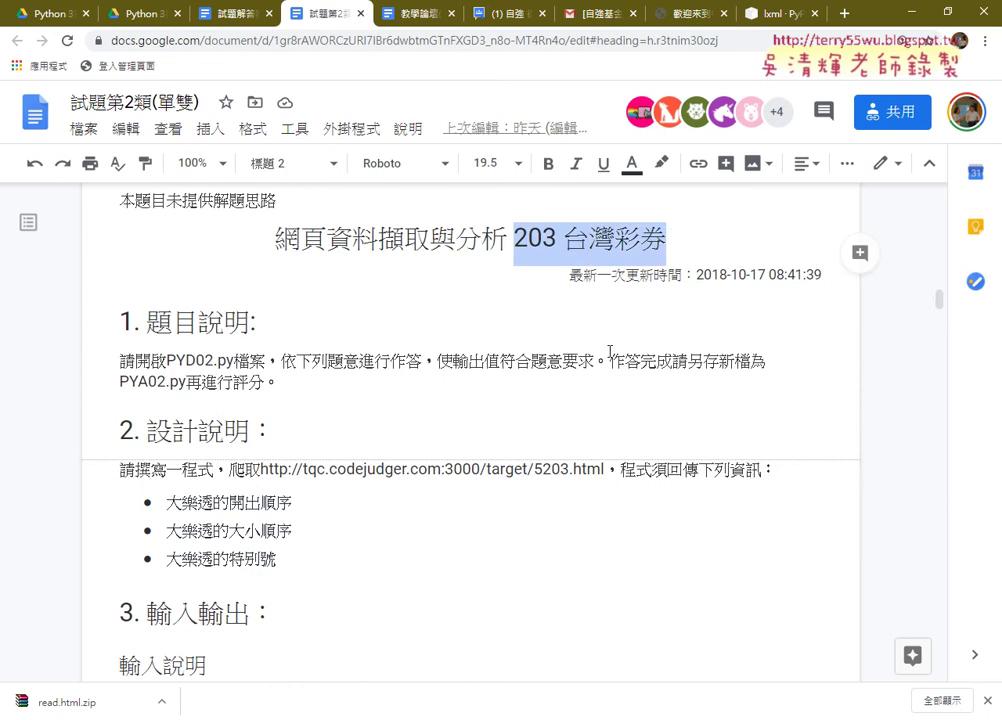
scroll(609, 351, "down", 2)
left_click_drag(604, 314, 260, 313)
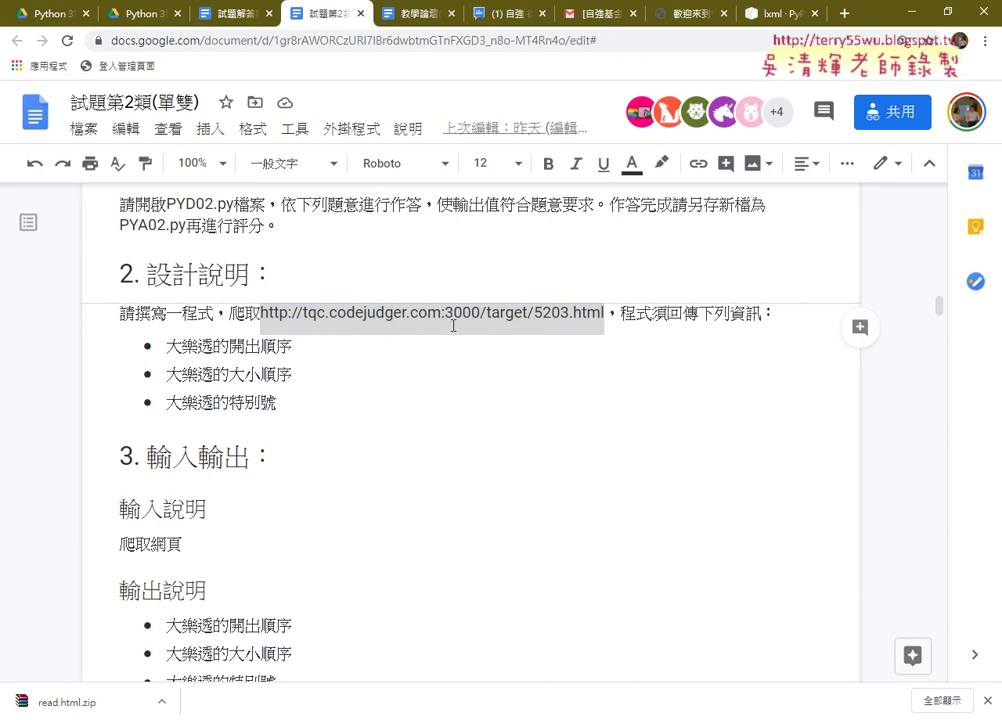
right_click(453, 326)
left_click(459, 197)
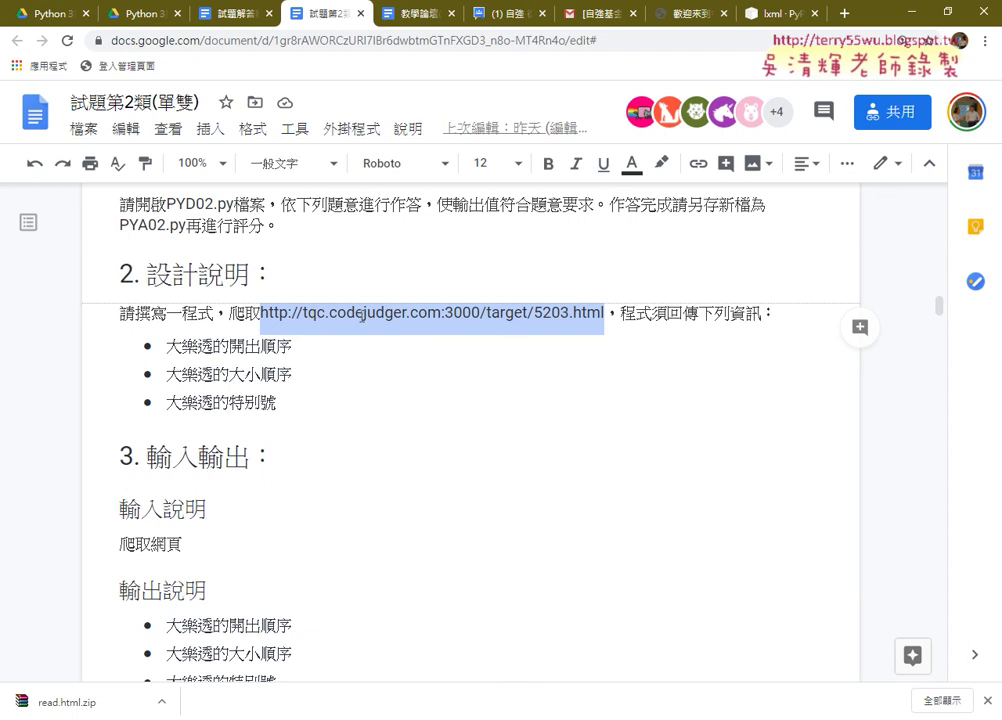
left_click(843, 12)
Paste the copied address into the new tab and load 5203.html.
right_click(491, 42)
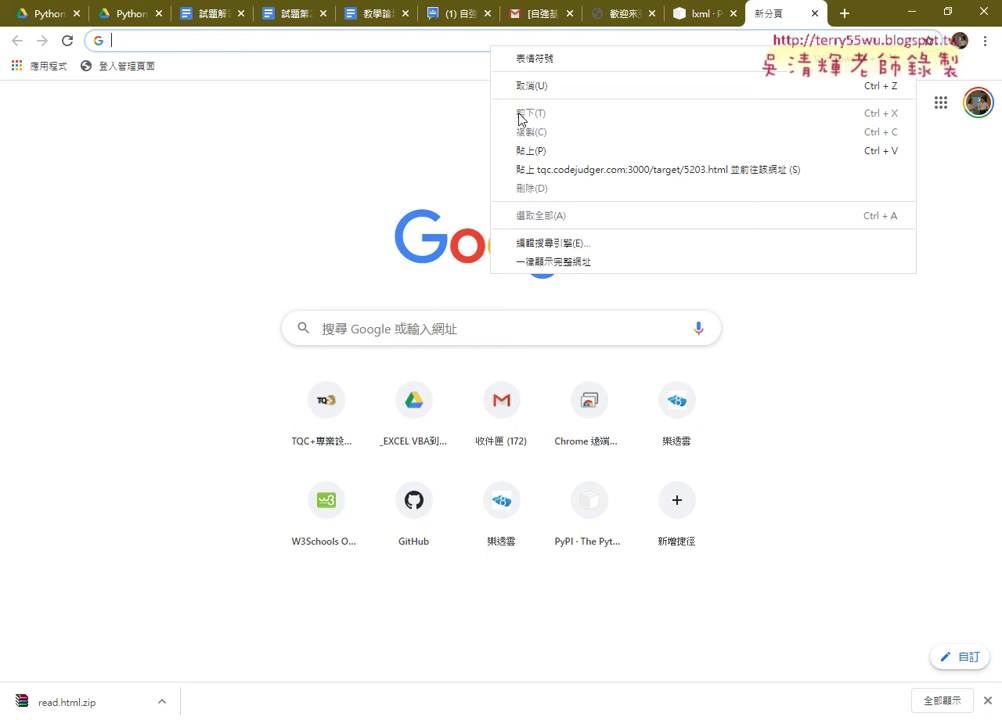
left_click(540, 151)
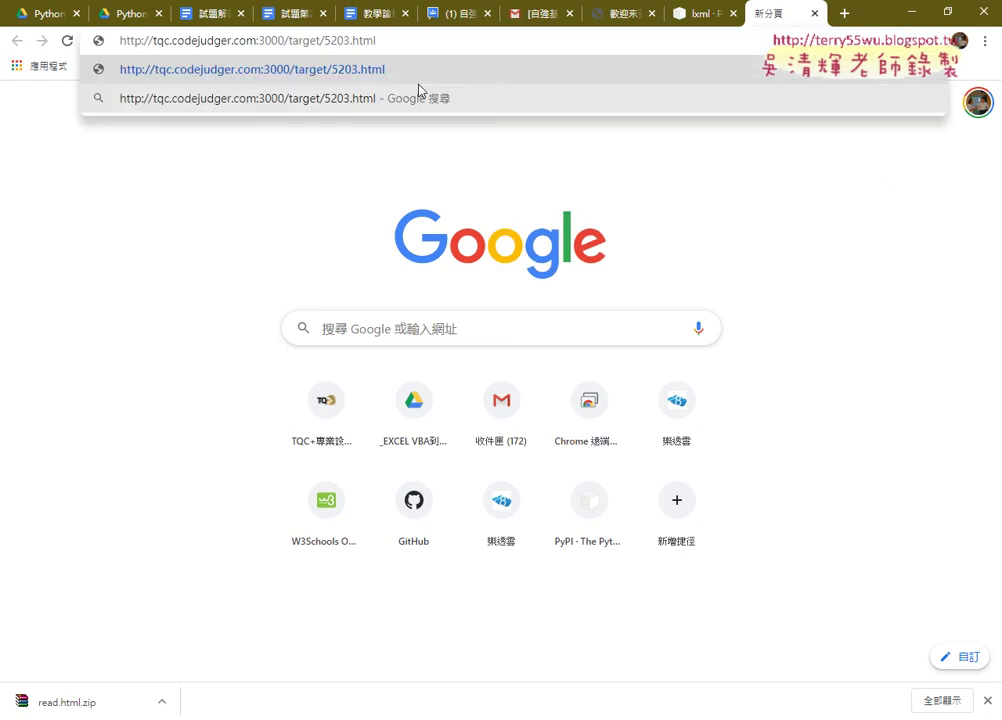
key("Return")
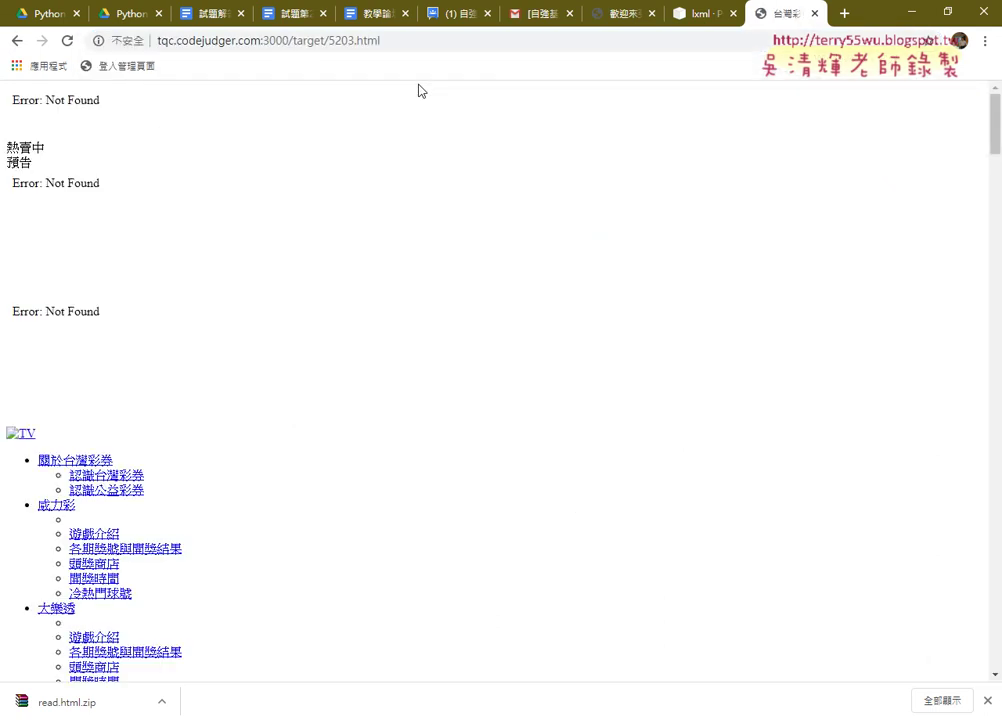
Scroll to the 107/9/11 draw and highlight its numbers, 開出順序 label and date.
scroll(510, 349, "down", 5)
scroll(510, 349, "down", 3)
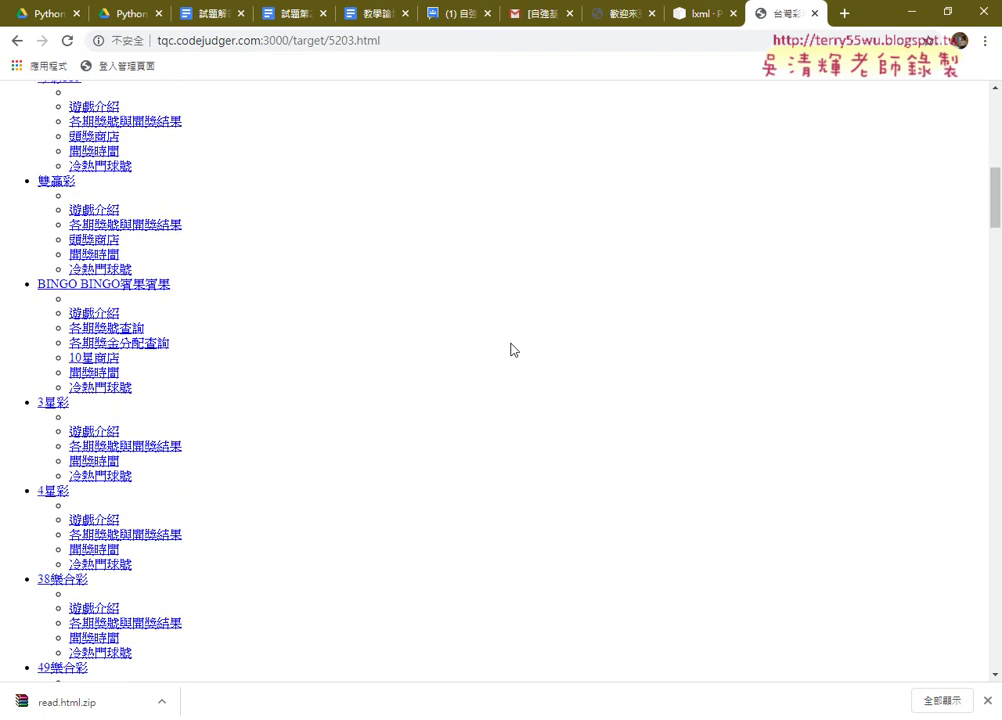
scroll(510, 349, "down", 5)
scroll(510, 349, "down", 5)
scroll(510, 349, "down", 4)
scroll(510, 349, "down", 4)
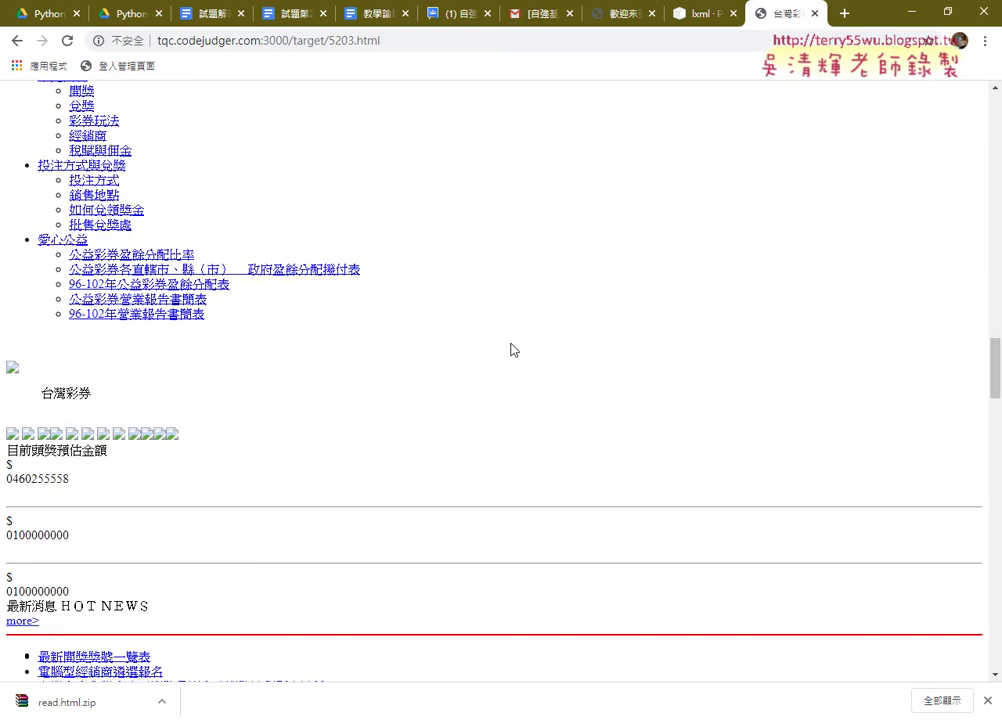
scroll(510, 349, "down", 4)
scroll(512, 349, "down", 4)
scroll(512, 349, "down", 2)
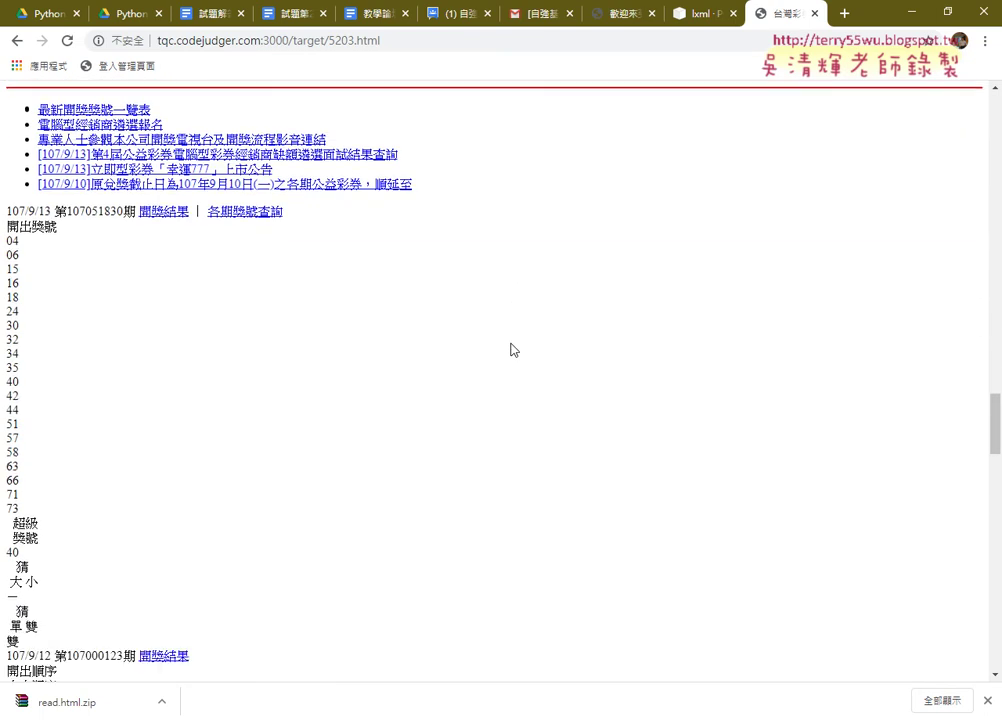
scroll(505, 354, "down", 2)
scroll(505, 354, "down", 1)
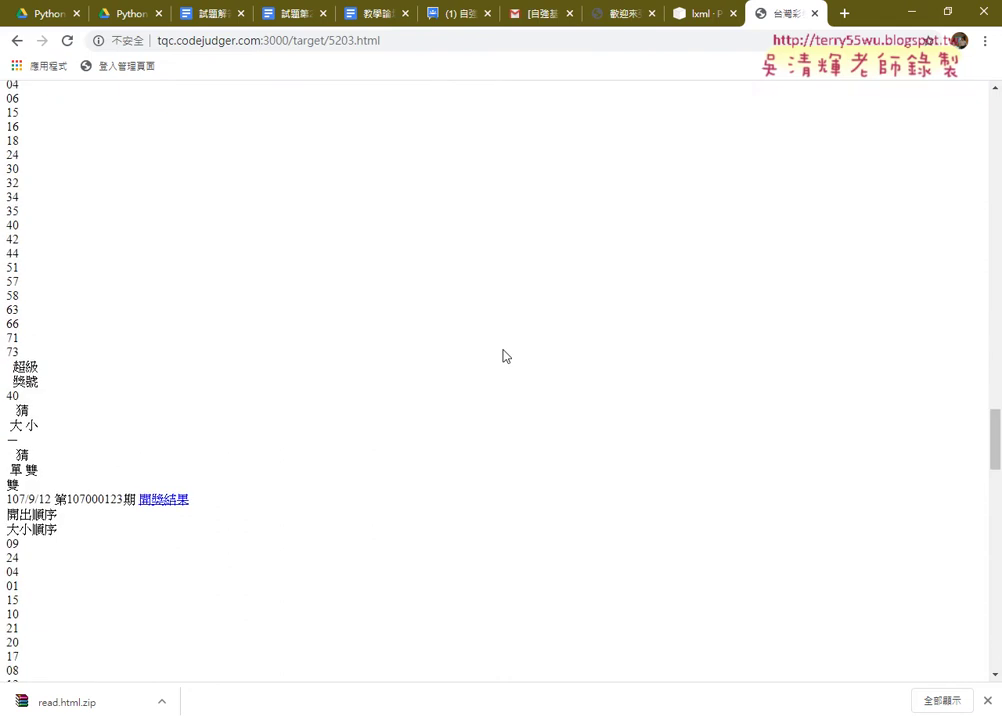
scroll(506, 356, "up", 2)
scroll(505, 355, "up", 2)
scroll(239, 340, "down", 4)
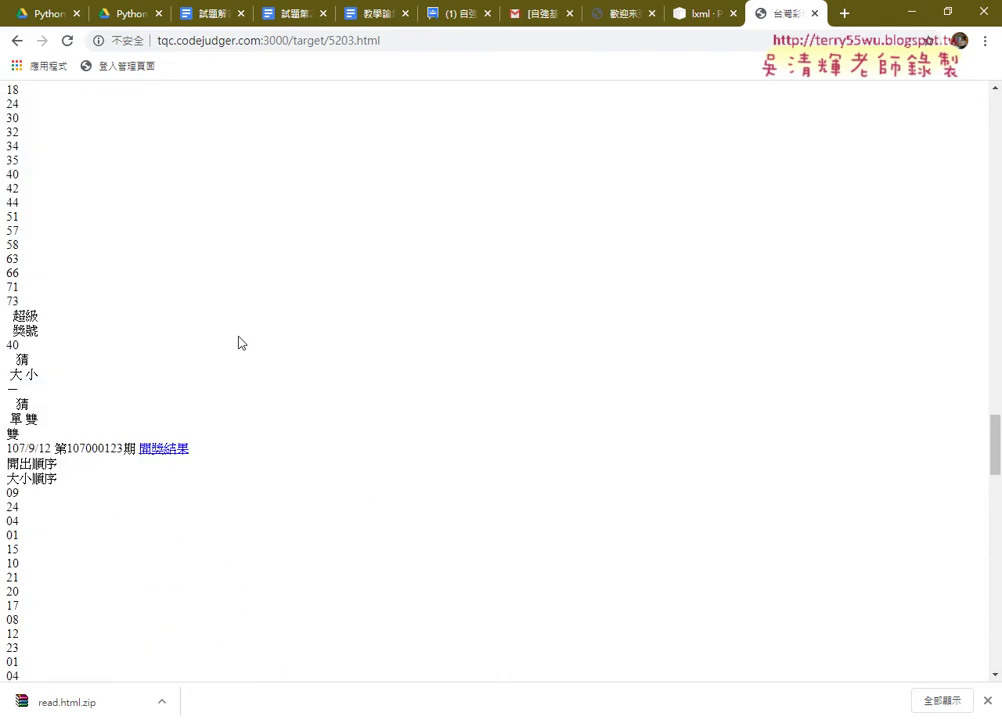
scroll(67, 337, "down", 5)
scroll(137, 296, "down", 4)
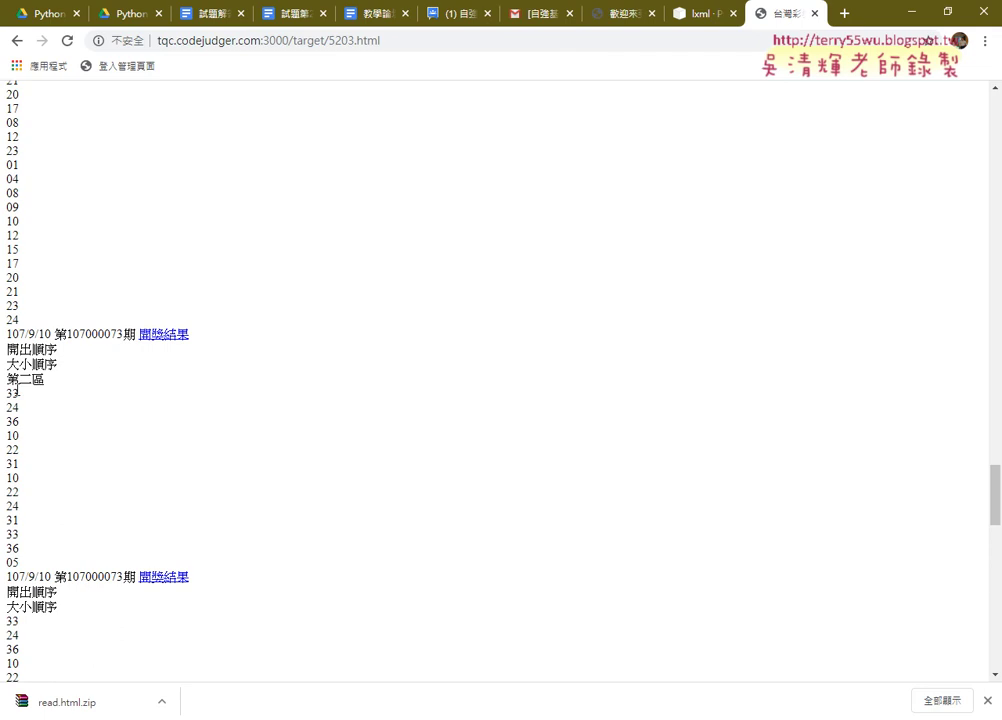
scroll(74, 405, "down", 4)
scroll(77, 406, "down", 4)
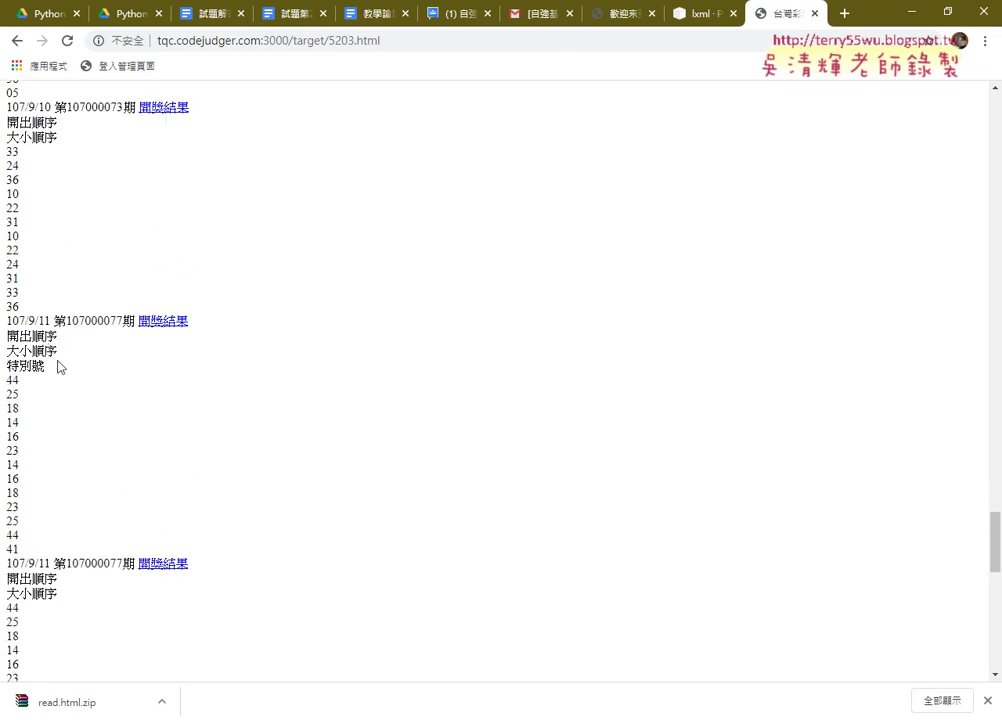
left_click_drag(5, 376, 40, 555)
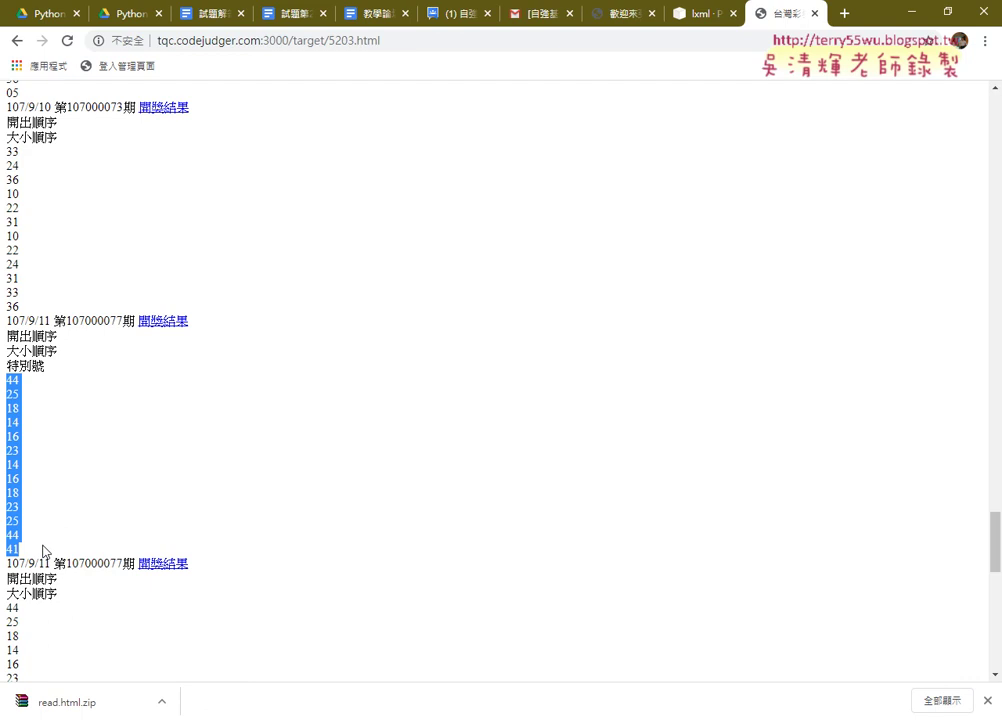
mouse_move(6, 336)
left_mouse_down()
mouse_move(40, 336)
mouse_move(64, 374)
left_mouse_up()
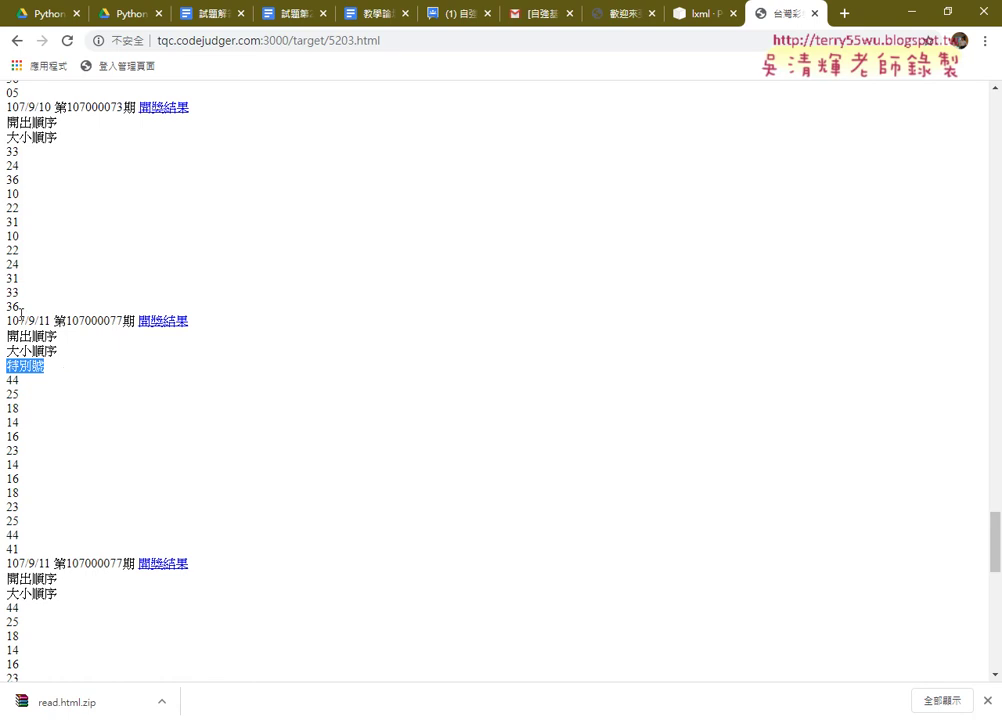
left_click_drag(8, 320, 106, 320)
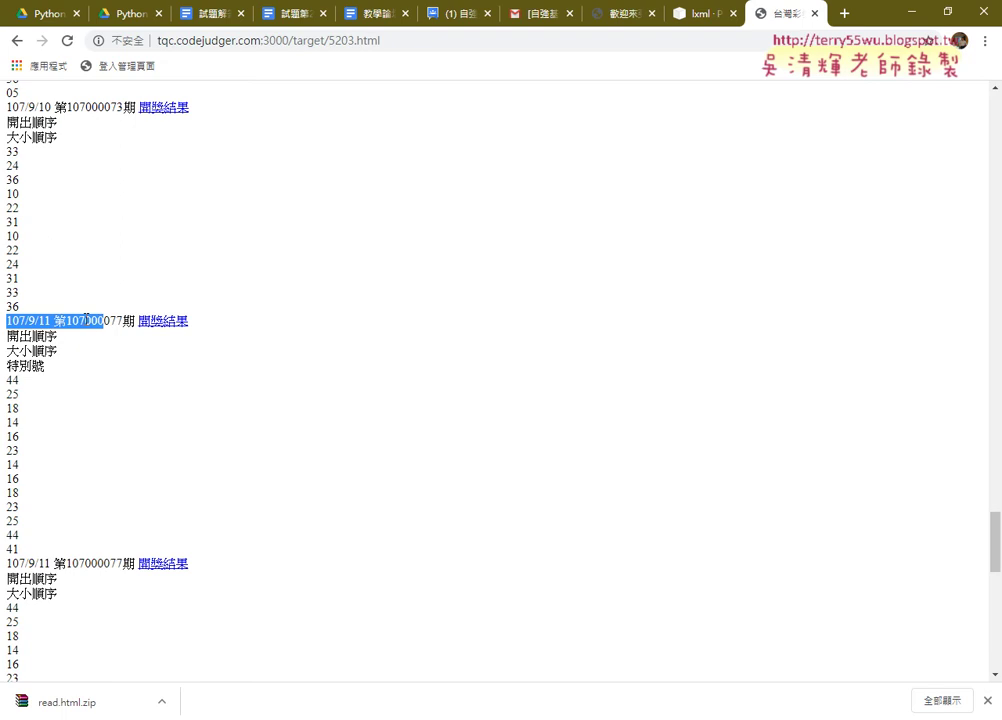
Inspect the 107/9/11 date, enlarge DevTools, and select the first drawn number 44.
right_click(86, 320)
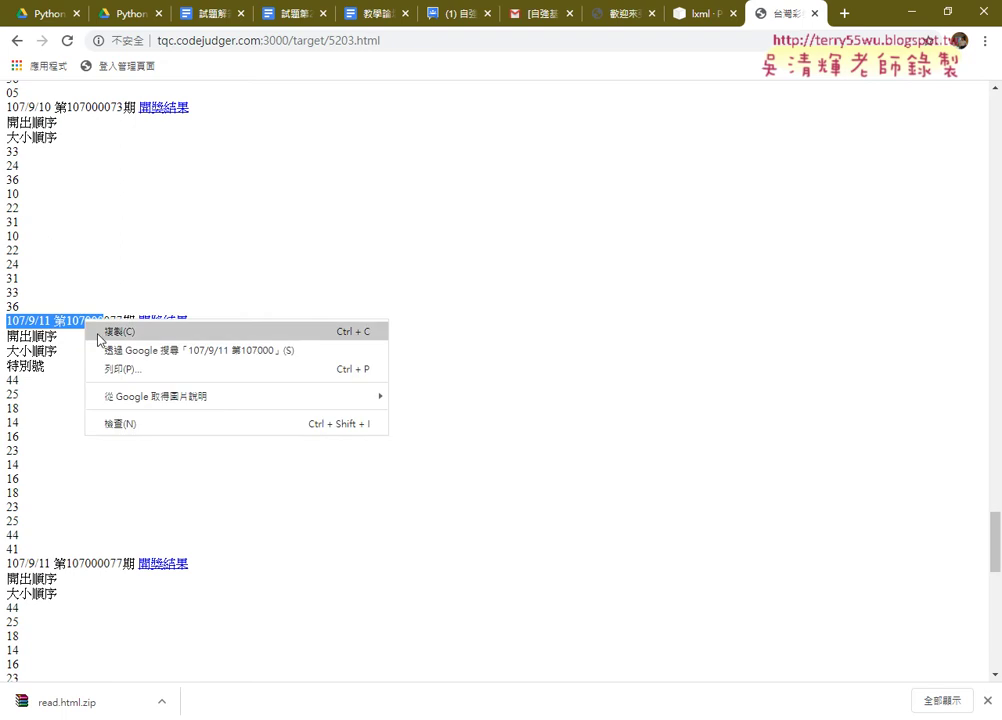
left_click(147, 426)
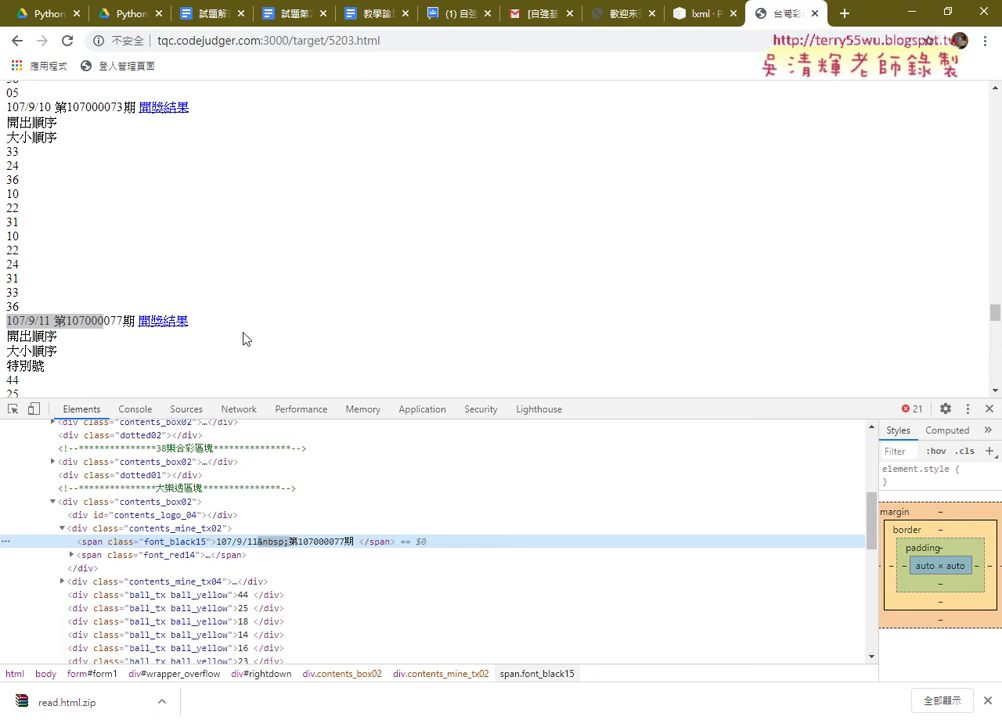
scroll(245, 332, "down", 2)
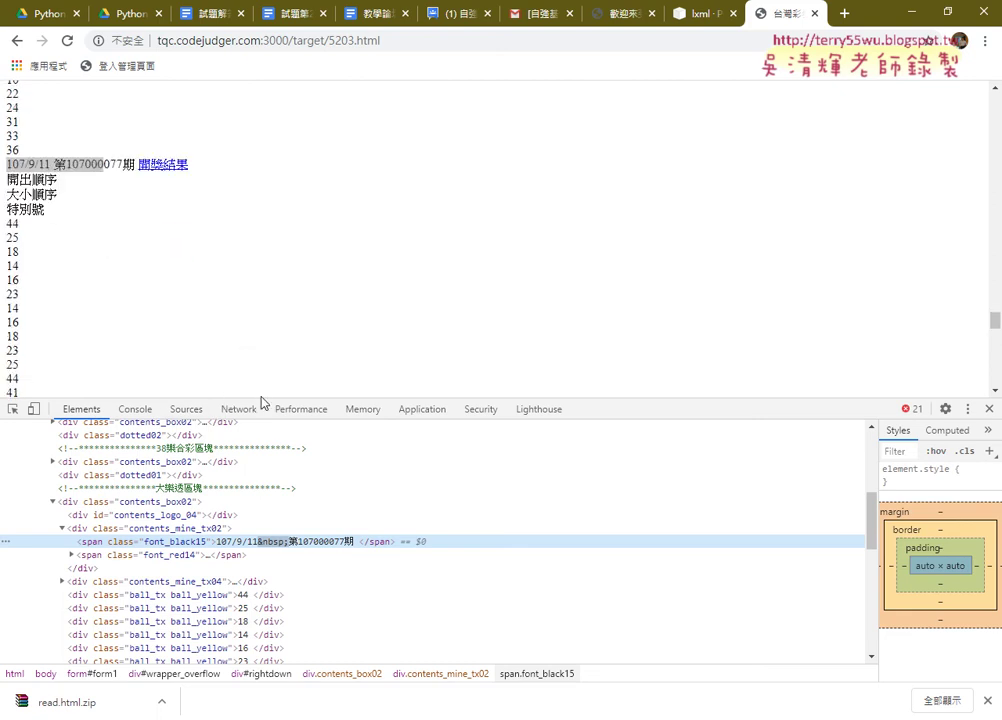
left_click_drag(261, 398, 261, 281)
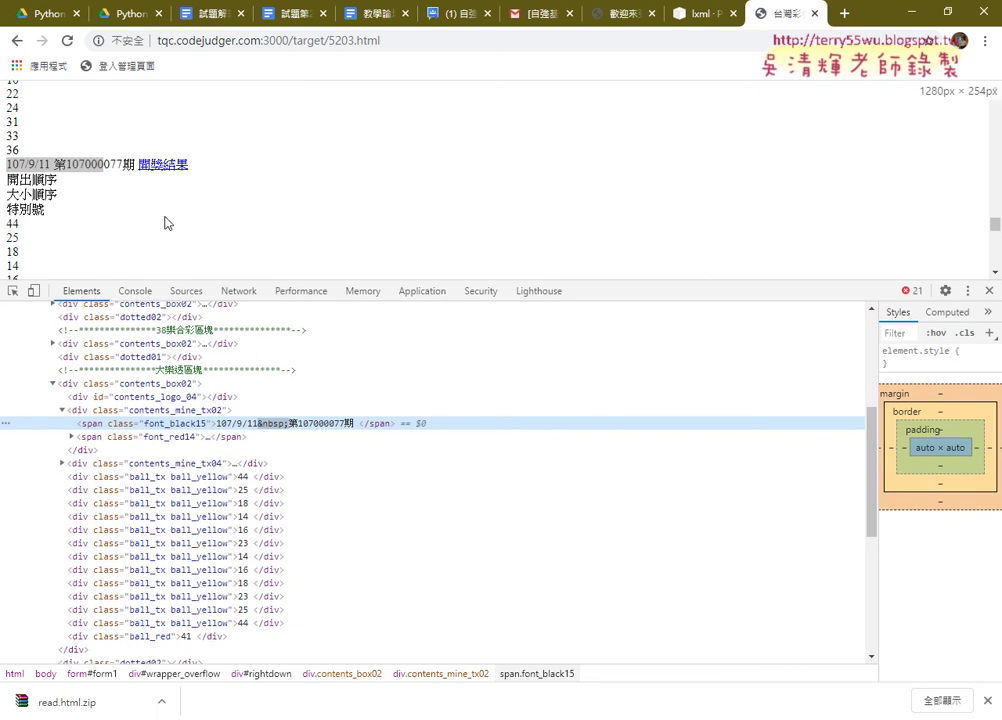
scroll(30, 185, "down", 1)
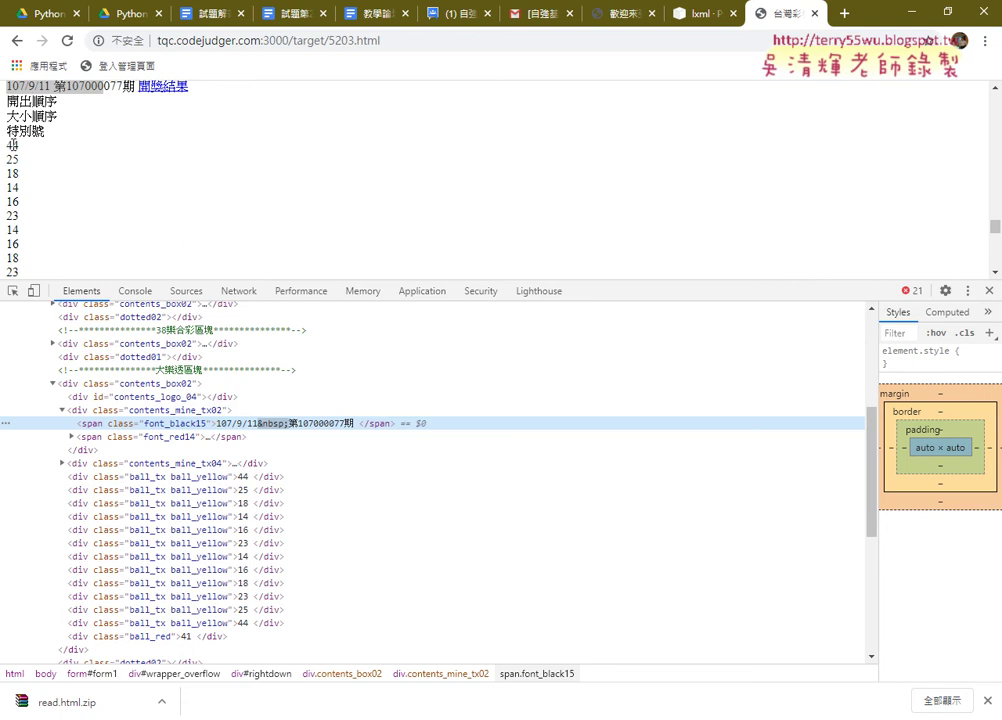
left_click_drag(13, 145, 27, 148)
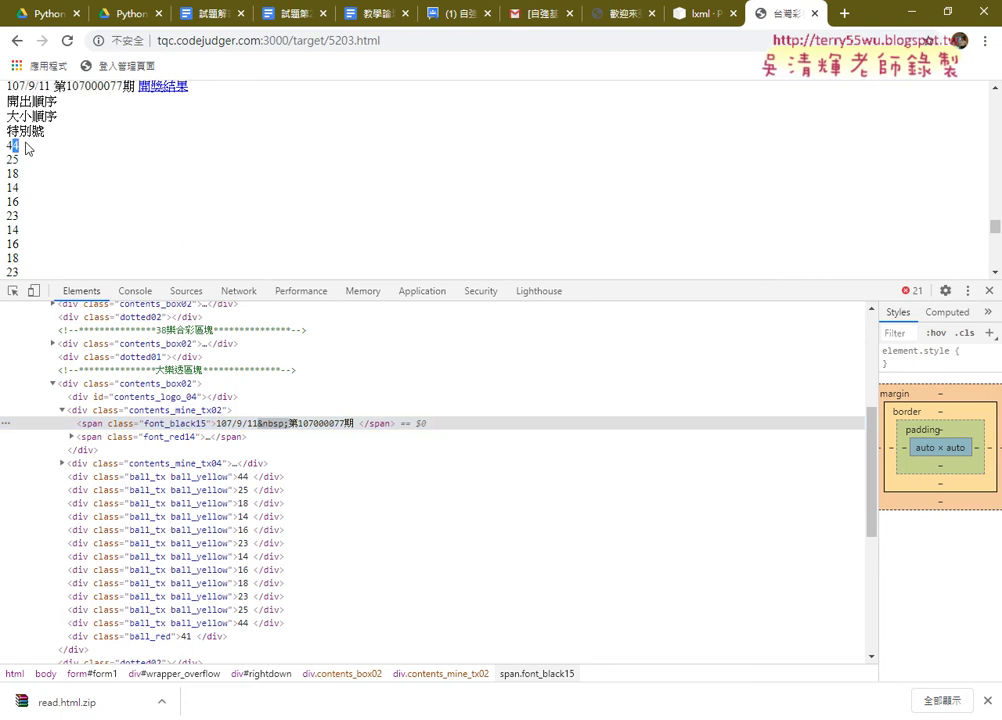
left_click(118, 158)
left_click_drag(8, 145, 27, 148)
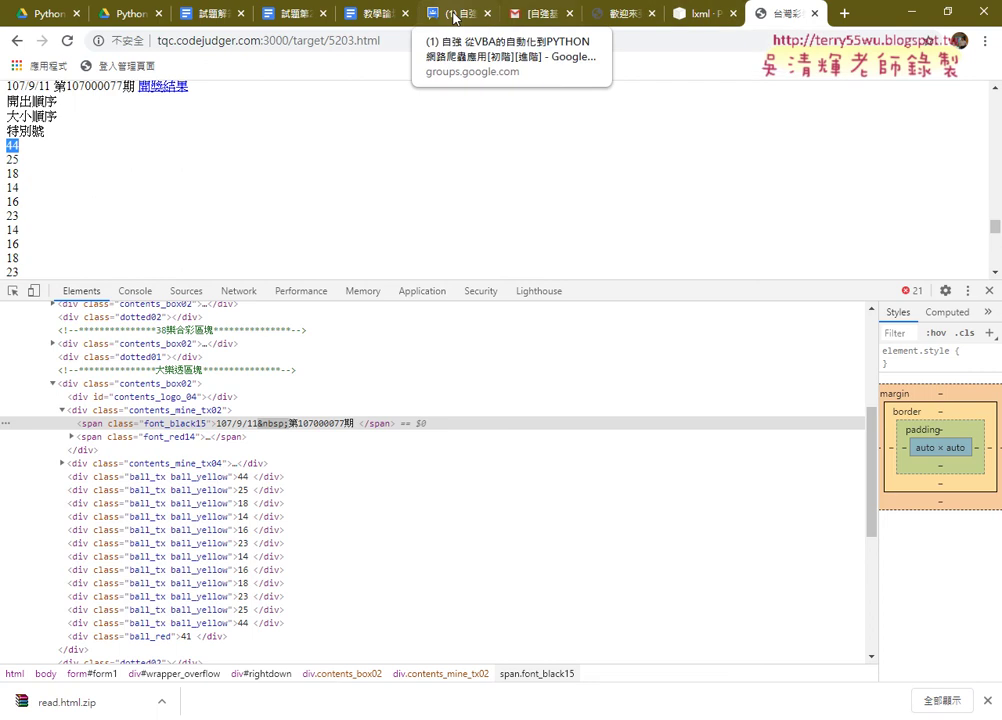
Check the sample output's draw-order and sorted-order numbers in the problem document, then return.
left_click(292, 14)
scroll(367, 333, "down", 5)
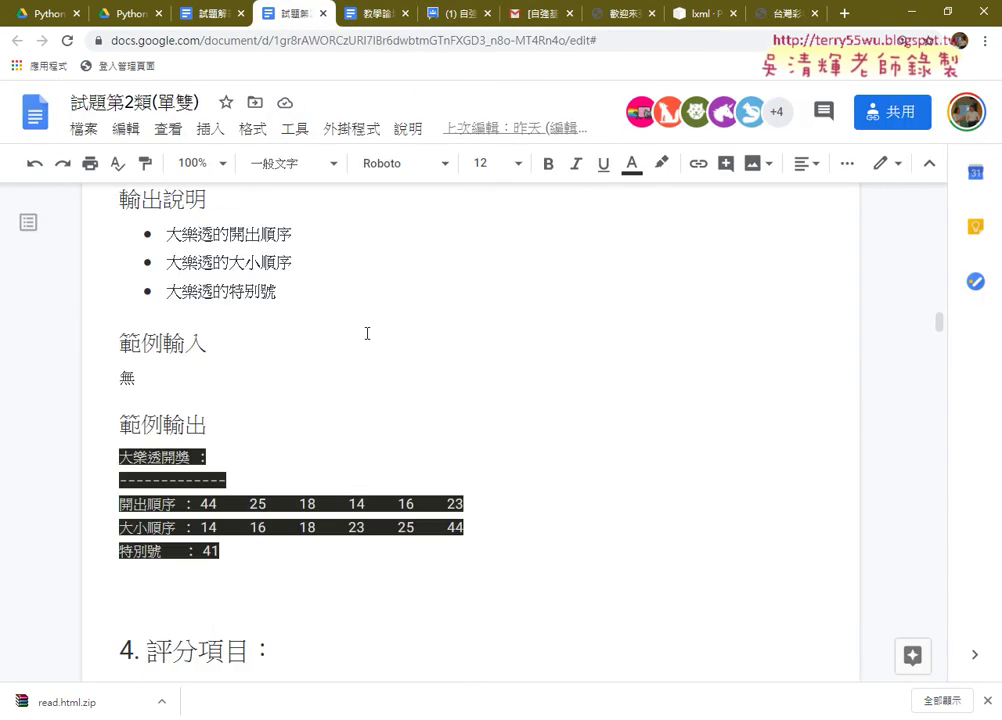
left_click_drag(203, 424, 473, 422)
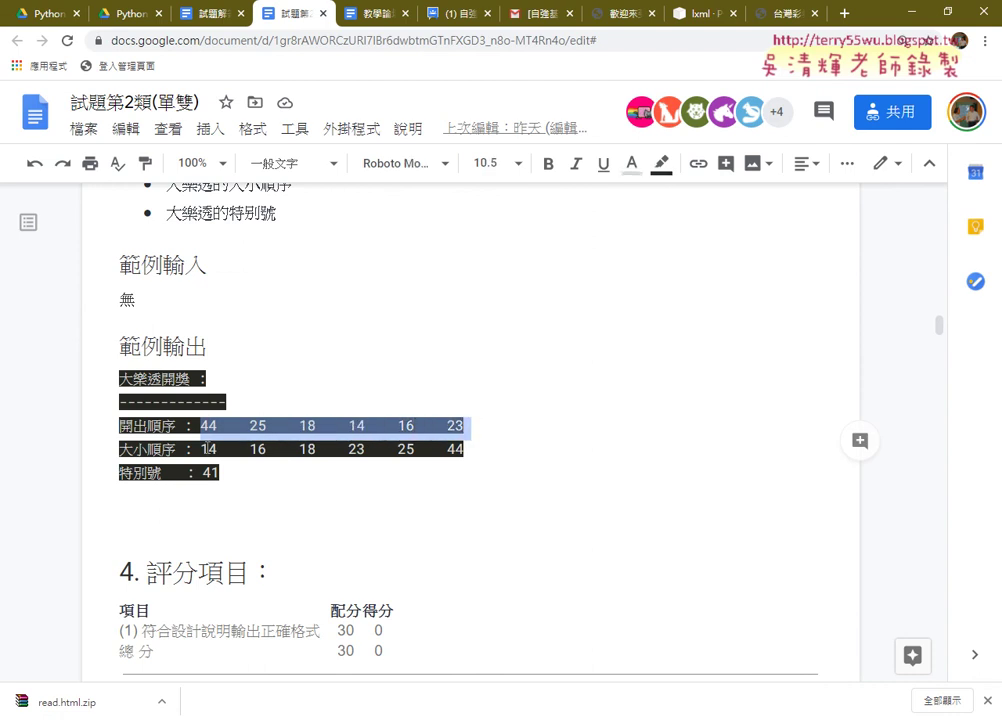
left_click_drag(201, 449, 473, 444)
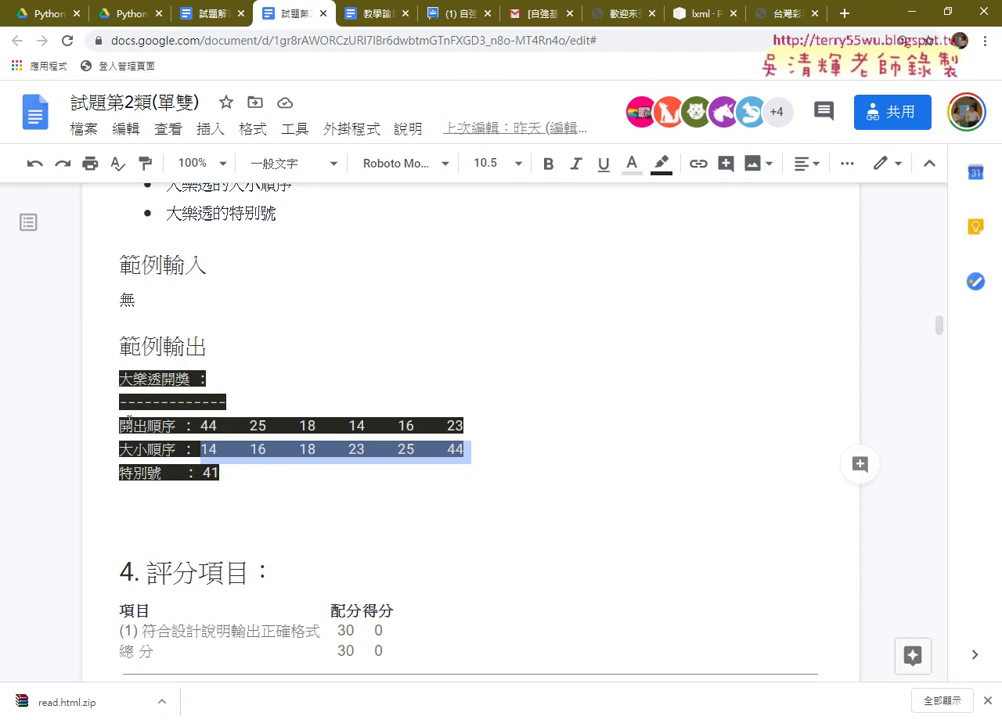
left_click(788, 13)
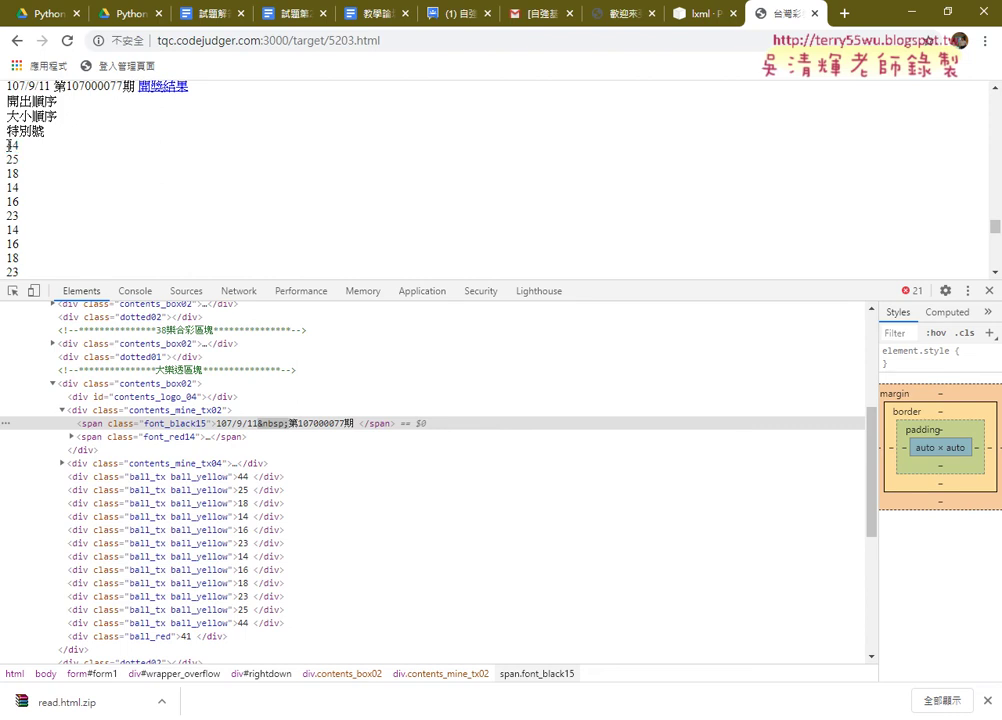
Circle the 大樂透區塊 comment in red, arrow down, and underline the contents_box02 div.
mouse_move(6, 140)
left_mouse_down()
mouse_move(27, 275)
mouse_move(27, 201)
mouse_move(58, 206)
left_mouse_up()
left_click(95, 198)
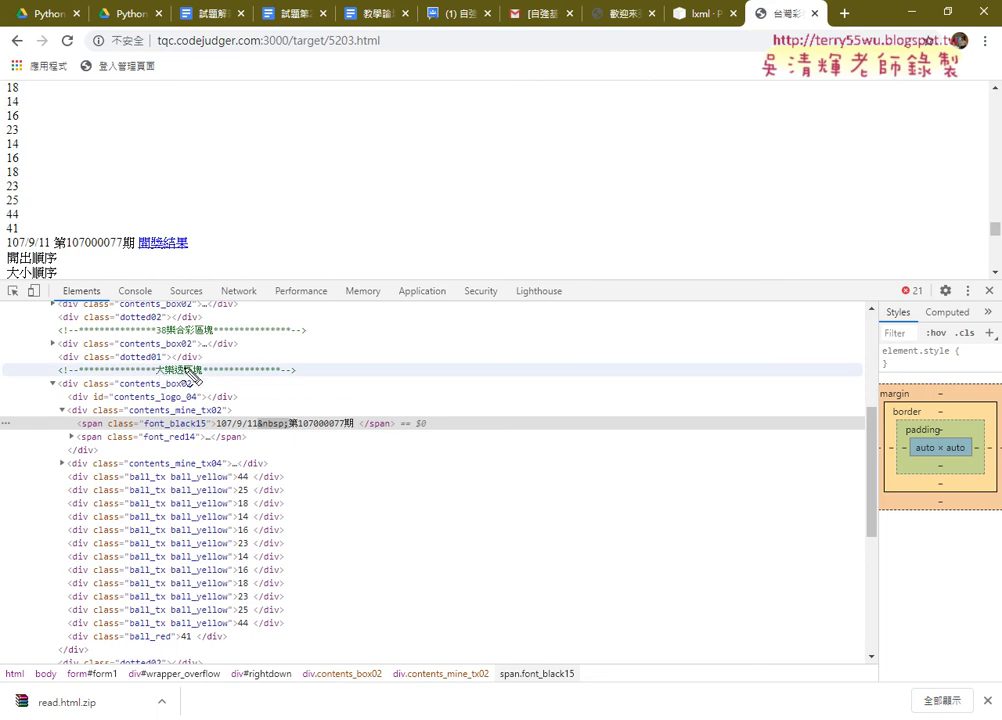
left_click_drag(295, 378, 52, 366)
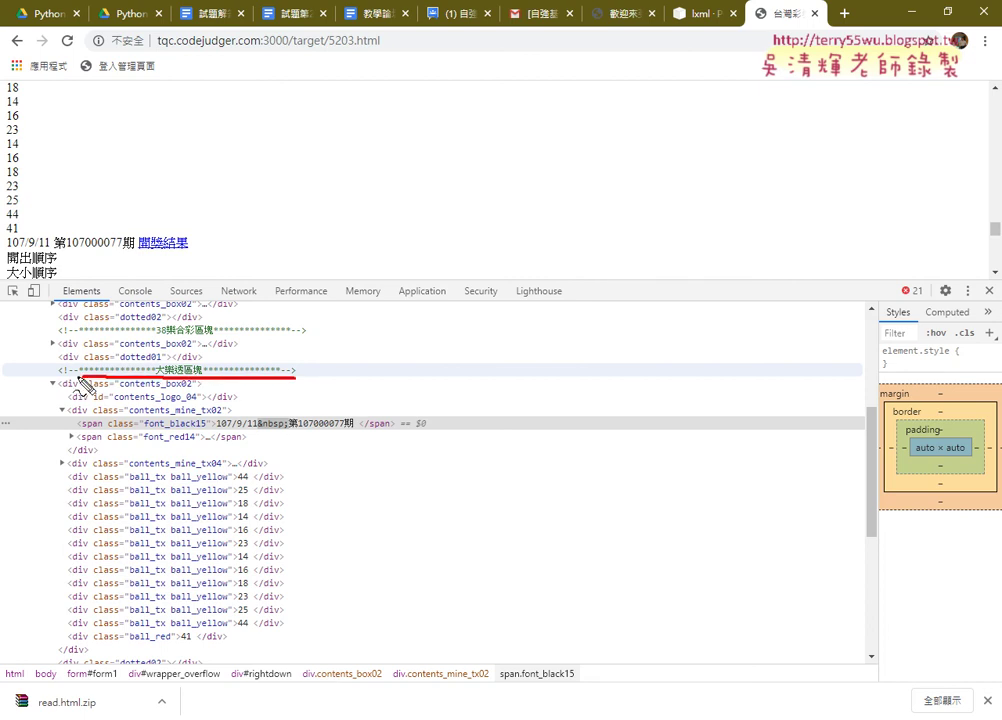
mouse_move(295, 376)
left_mouse_down()
mouse_move(52, 365)
mouse_move(33, 472)
mouse_move(52, 441)
left_mouse_up()
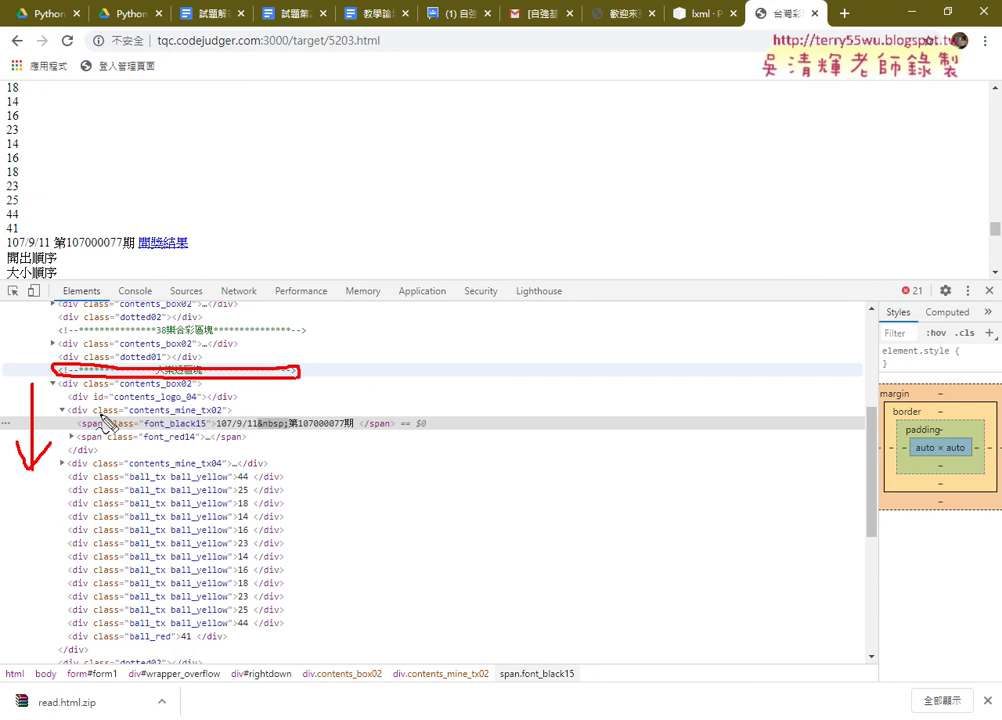
mouse_move(88, 380)
left_mouse_down()
mouse_move(106, 379)
mouse_move(75, 379)
mouse_move(178, 390)
left_mouse_up()
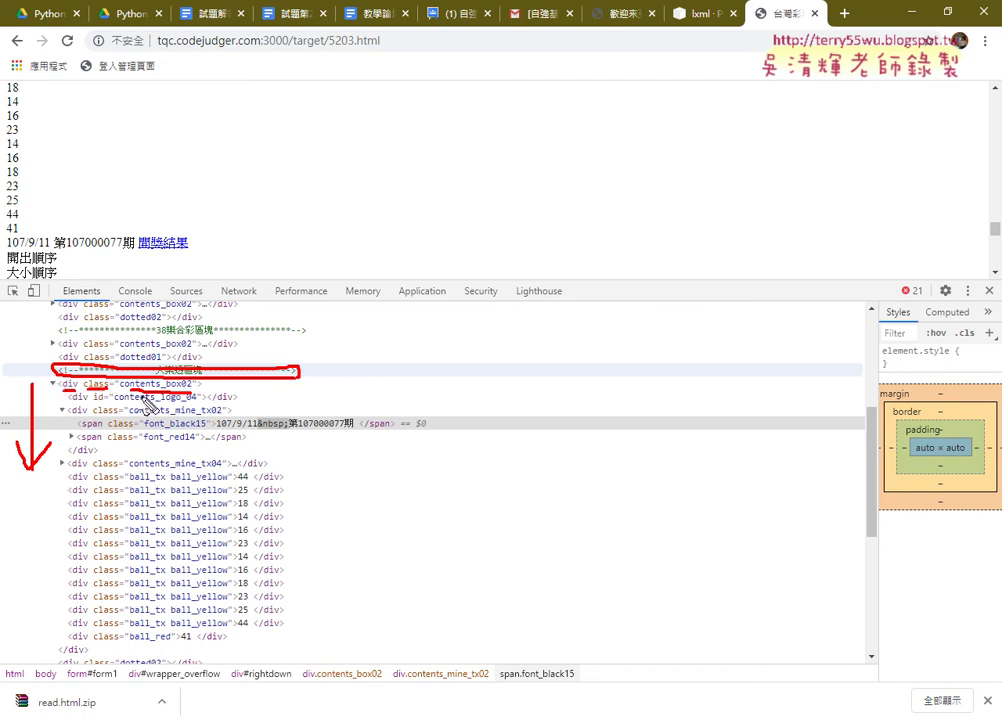
Search DevTools for contents_box02, step to match 3 of 4, and select ball_yellow 44.
key("Escape")
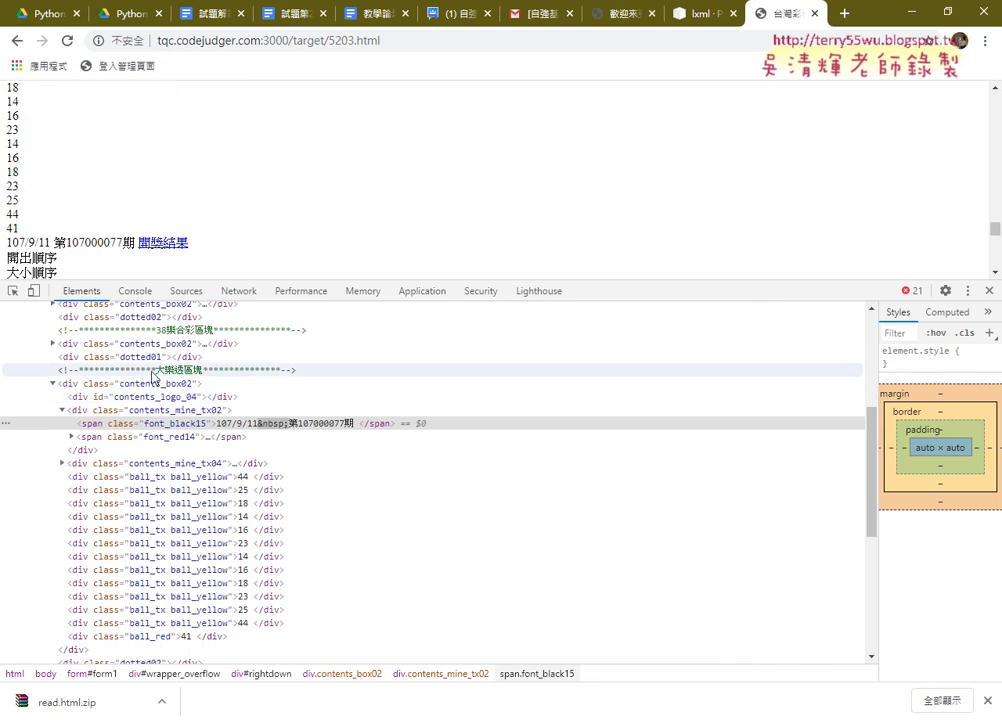
double_click(153, 384)
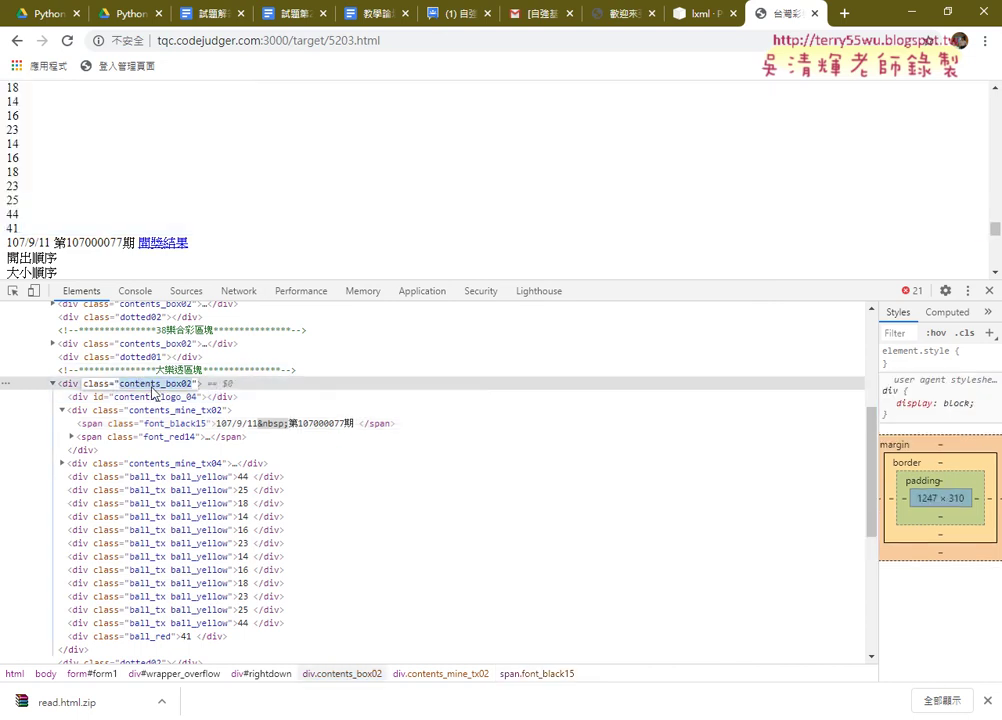
key("ctrl+f")
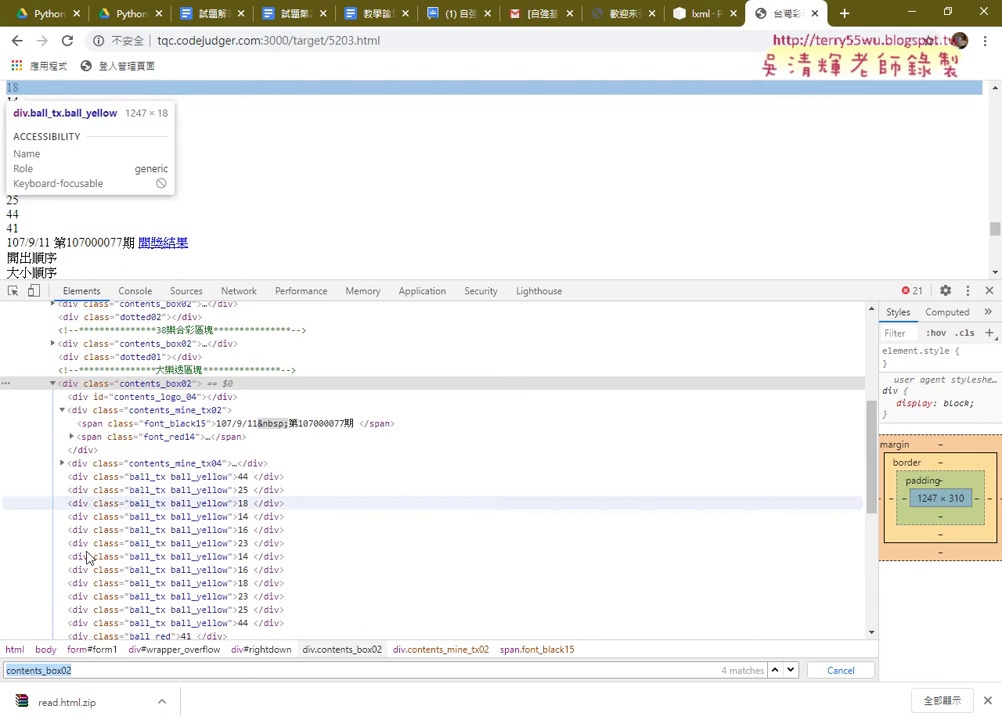
left_click(83, 670)
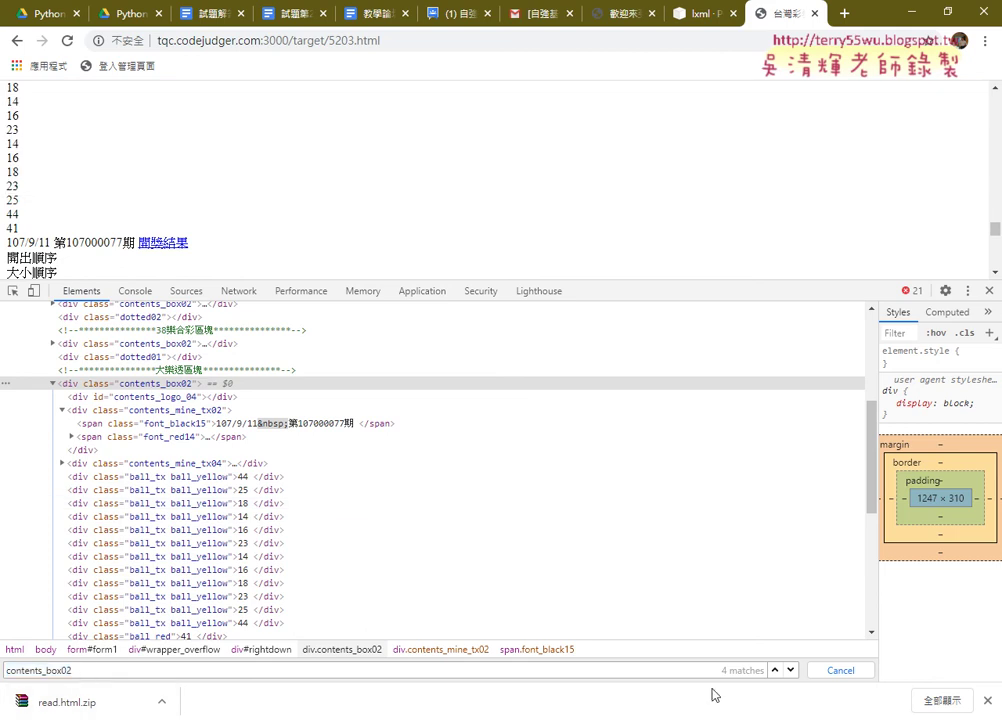
left_click(791, 672)
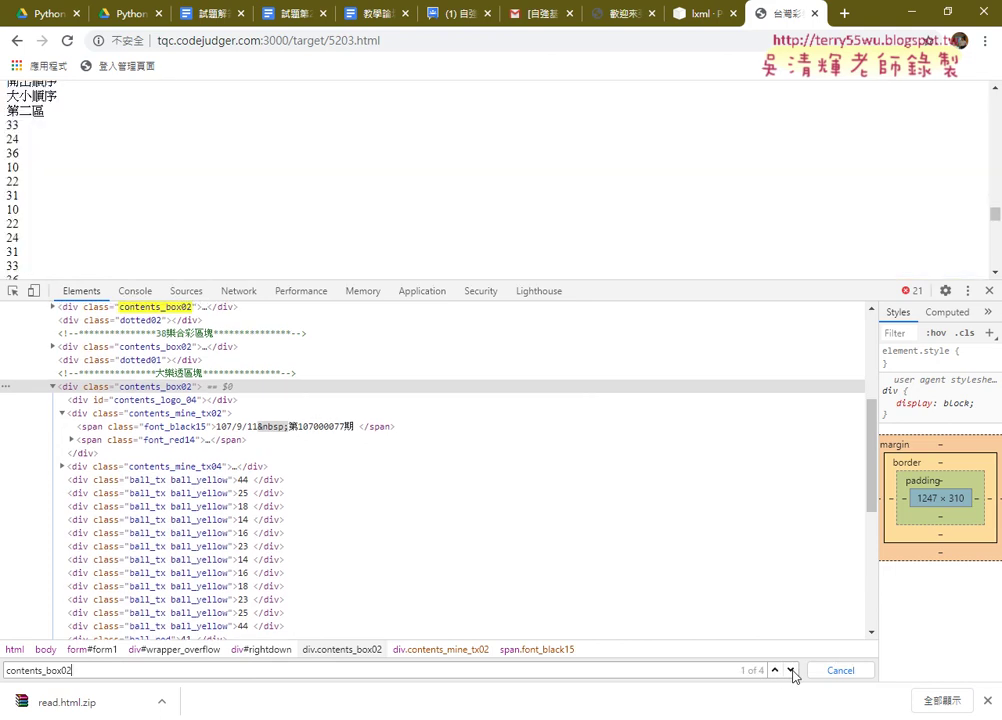
left_click(791, 671)
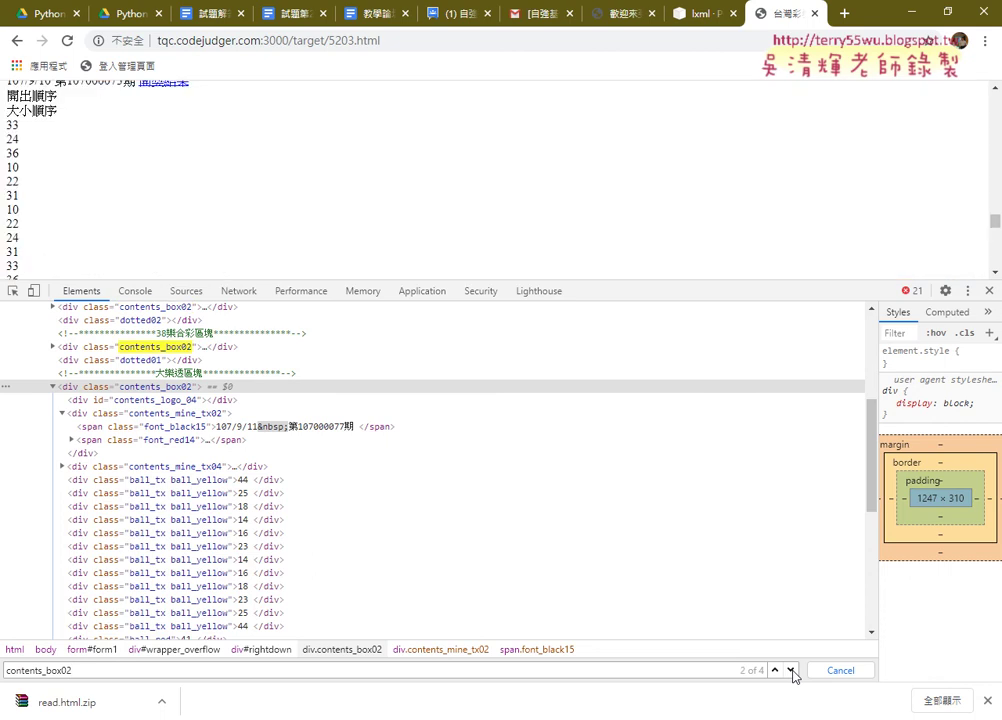
left_click(791, 671)
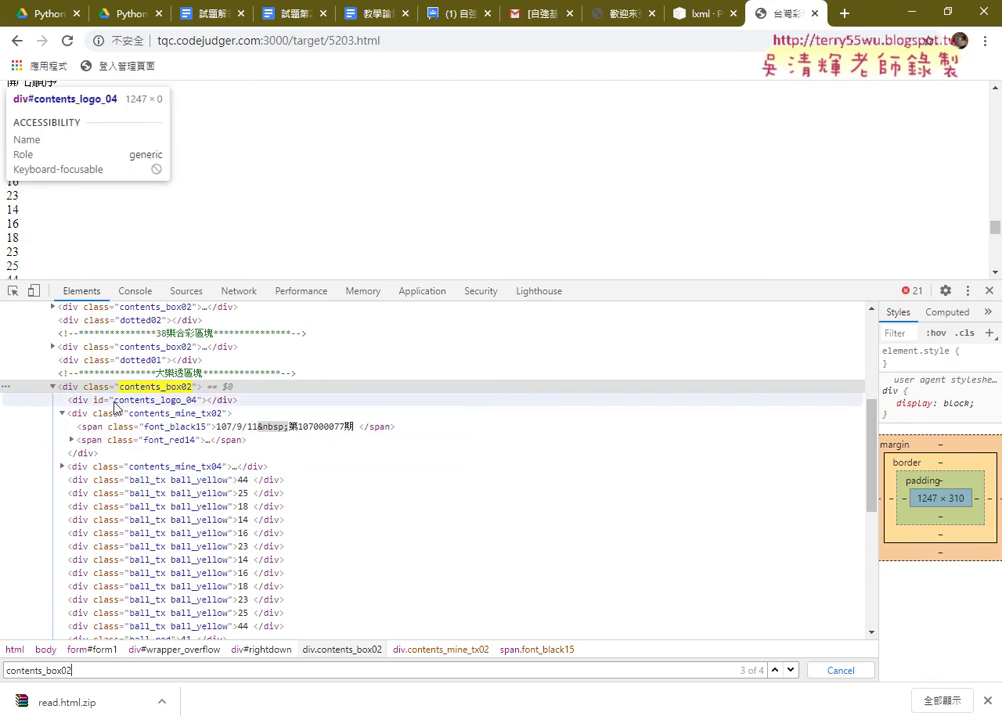
double_click(187, 481)
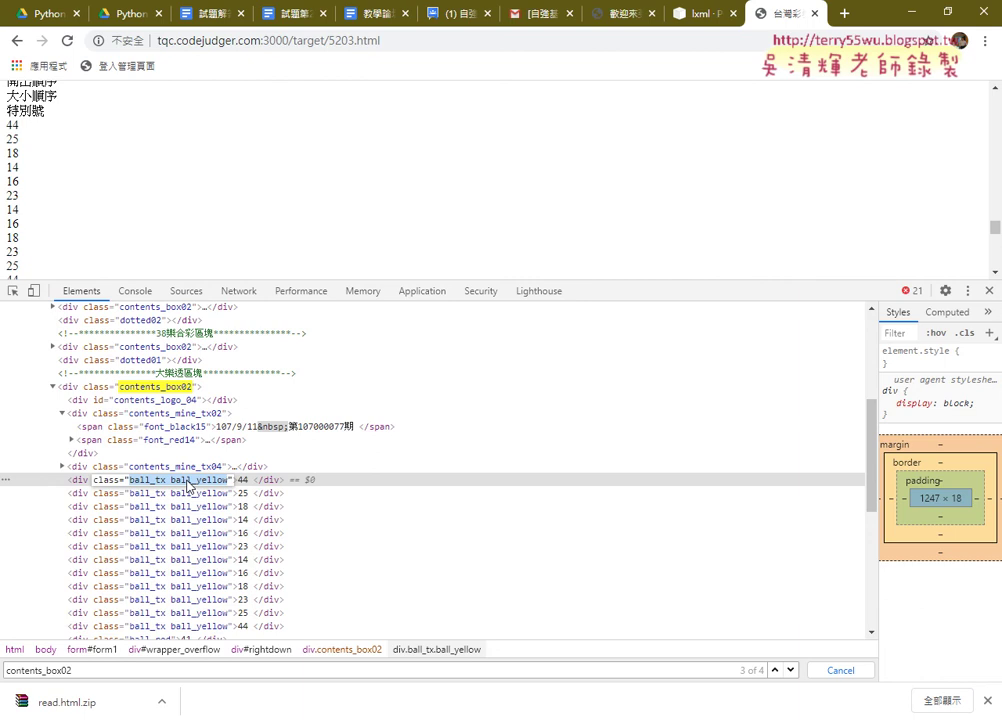
Inspect the ball_red element holding special number 41 in DevTools, then return to the 試題第2類(單雙) document.
scroll(188, 485, "down", 3)
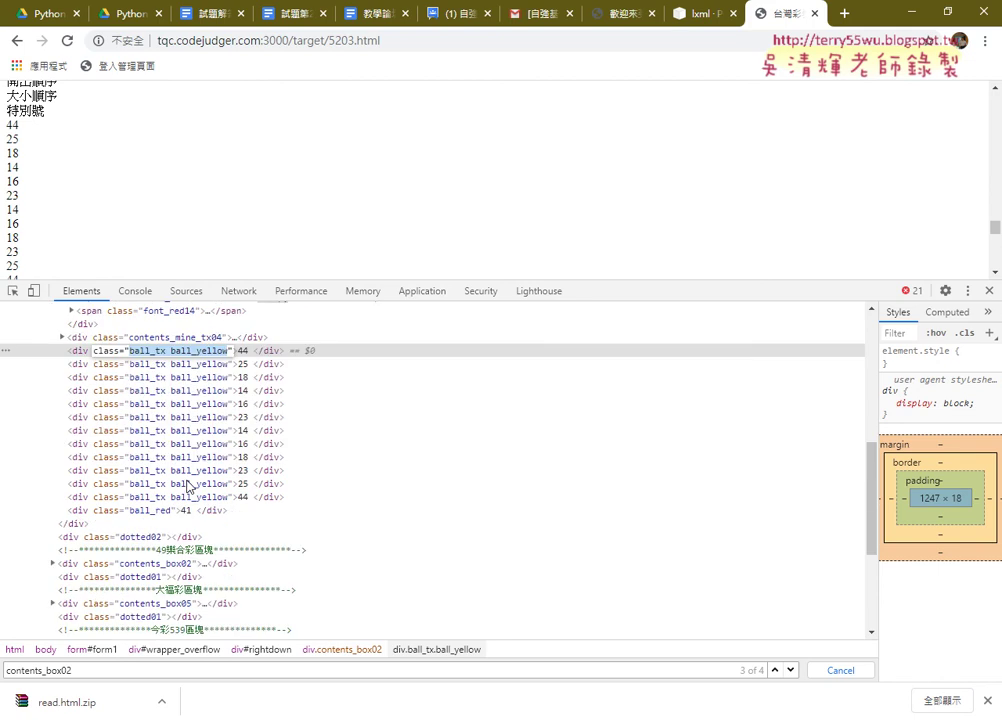
double_click(162, 487)
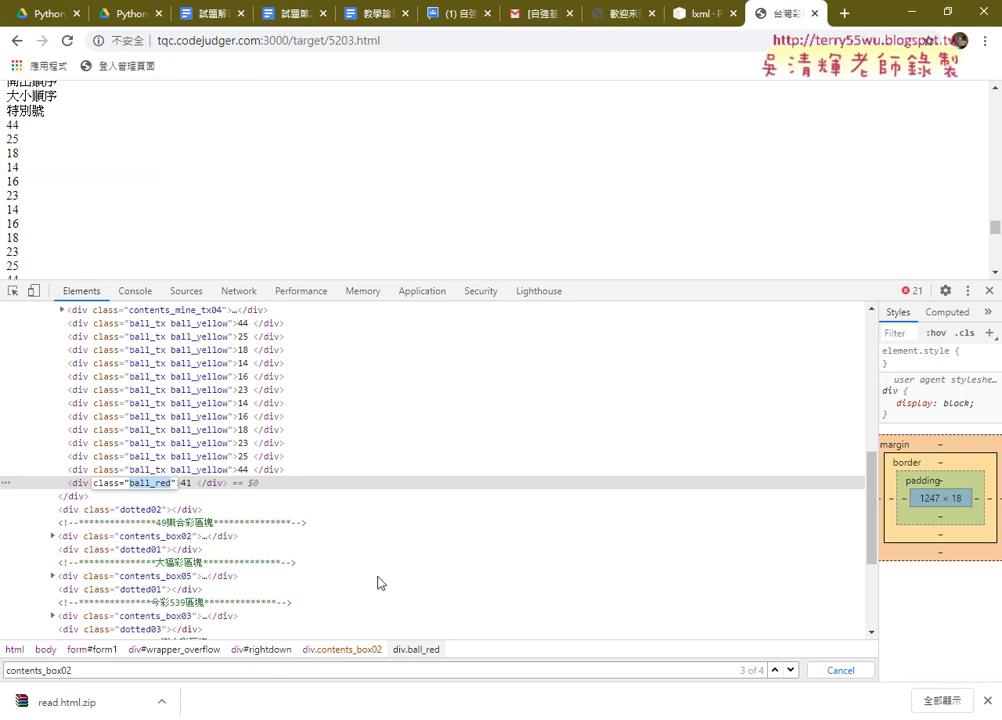
left_click(294, 14)
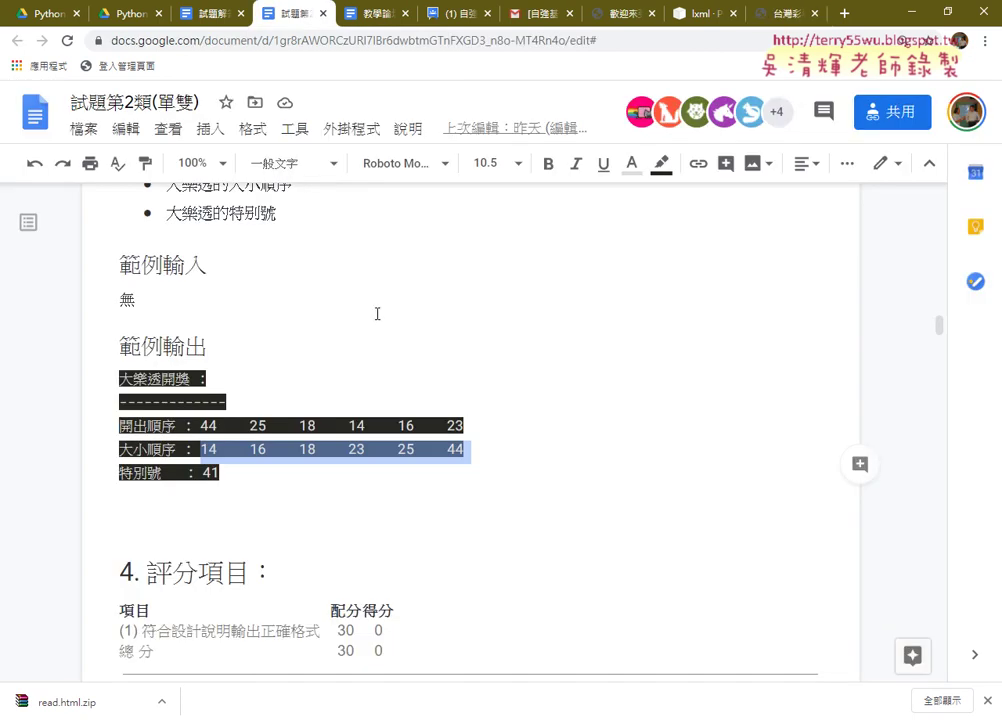
scroll(377, 314, "up", 1)
scroll(377, 314, "up", 1)
scroll(377, 314, "up", 1)
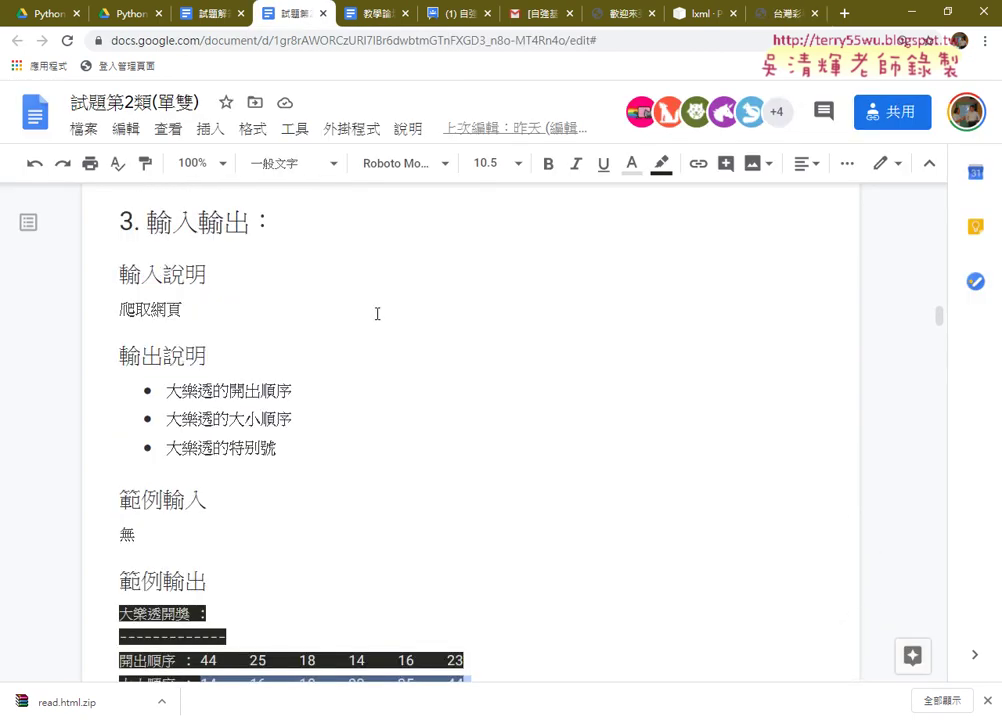
scroll(377, 314, "down", 1)
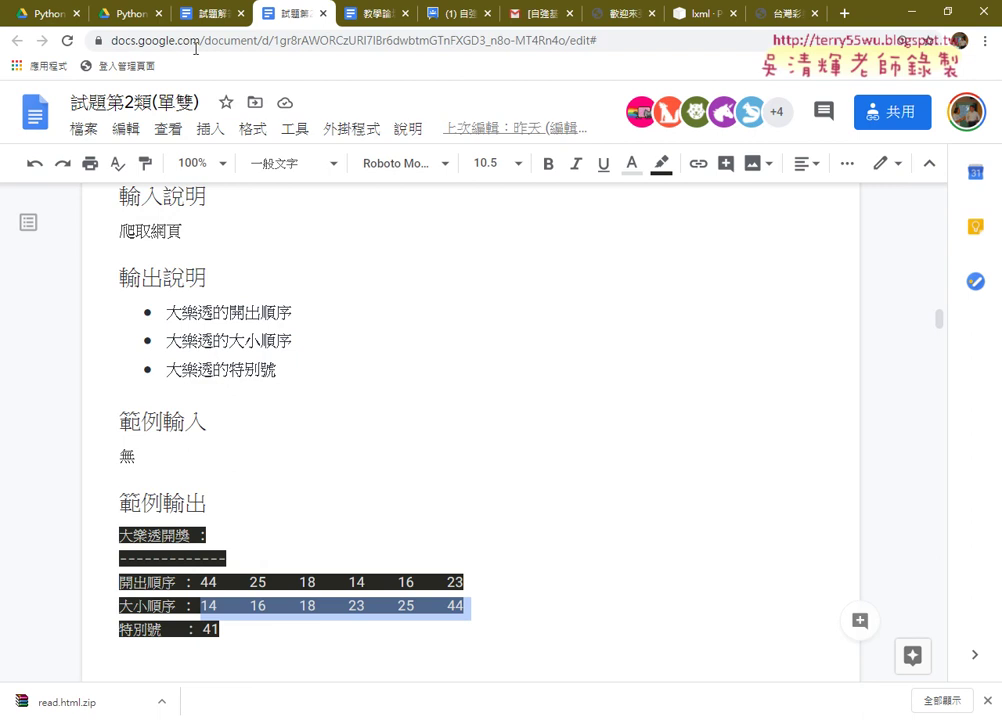
Switch to the 試題解答程式碼 document and scroll to the fill-in-the-blank urlopen/BeautifulSoup csv-writing code.
left_click(200, 14)
scroll(523, 376, "down", 2)
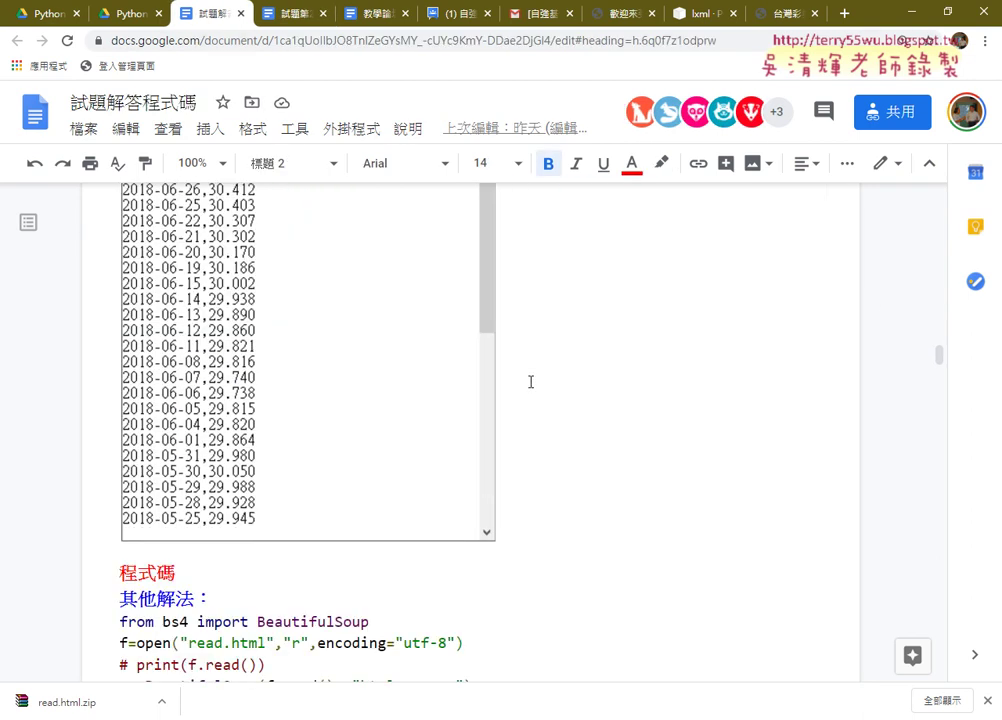
scroll(528, 381, "down", 5)
scroll(529, 381, "down", 3)
scroll(529, 381, "up", 1)
scroll(529, 381, "up", 1)
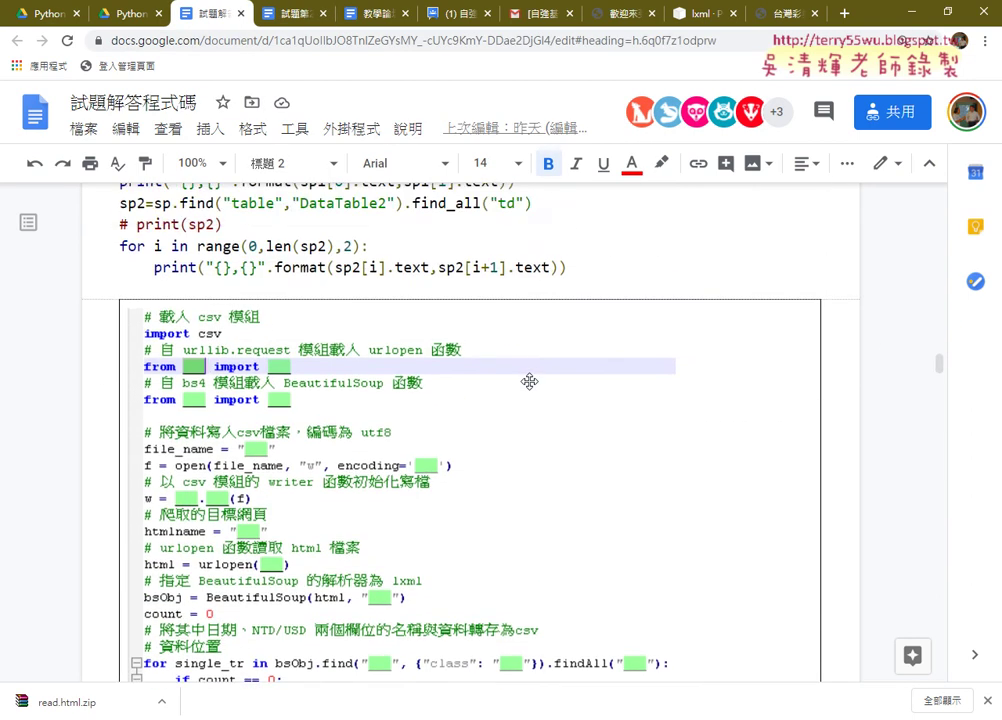
scroll(529, 381, "down", 1)
scroll(529, 381, "down", 1)
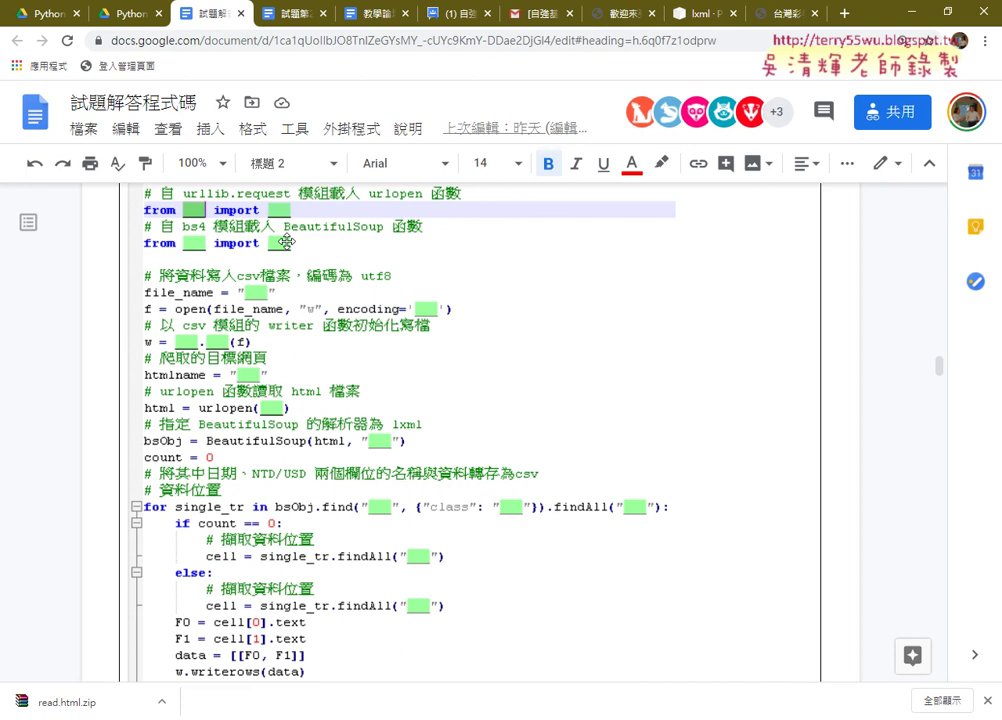
Scroll down to the 203台灣彩券 標準答案 table with the bs4, requests and lxml code.
scroll(300, 300, "down", 1)
scroll(312, 354, "down", 2)
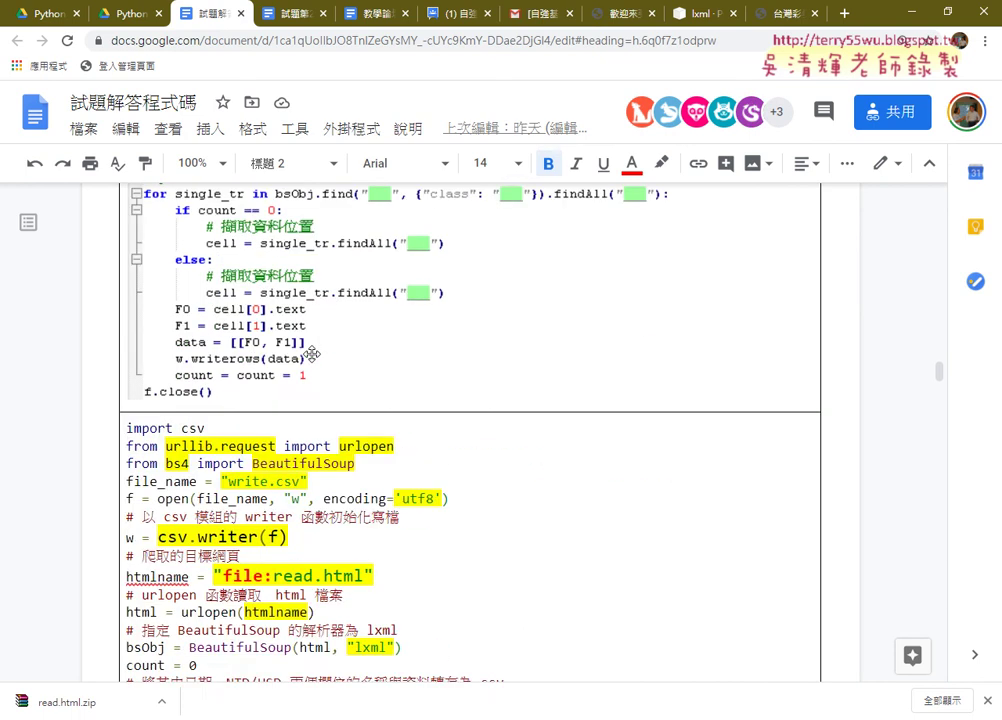
scroll(312, 354, "down", 2)
scroll(312, 354, "down", 2)
scroll(312, 354, "down", 3)
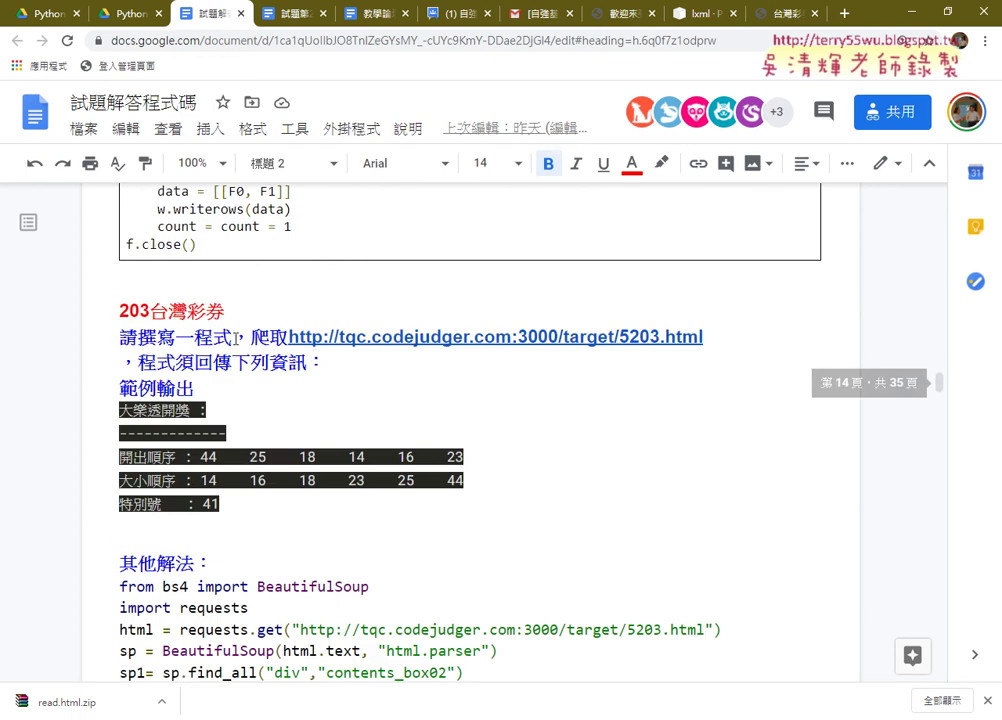
scroll(236, 337, "down", 2)
scroll(260, 360, "down", 2)
scroll(283, 378, "up", 1)
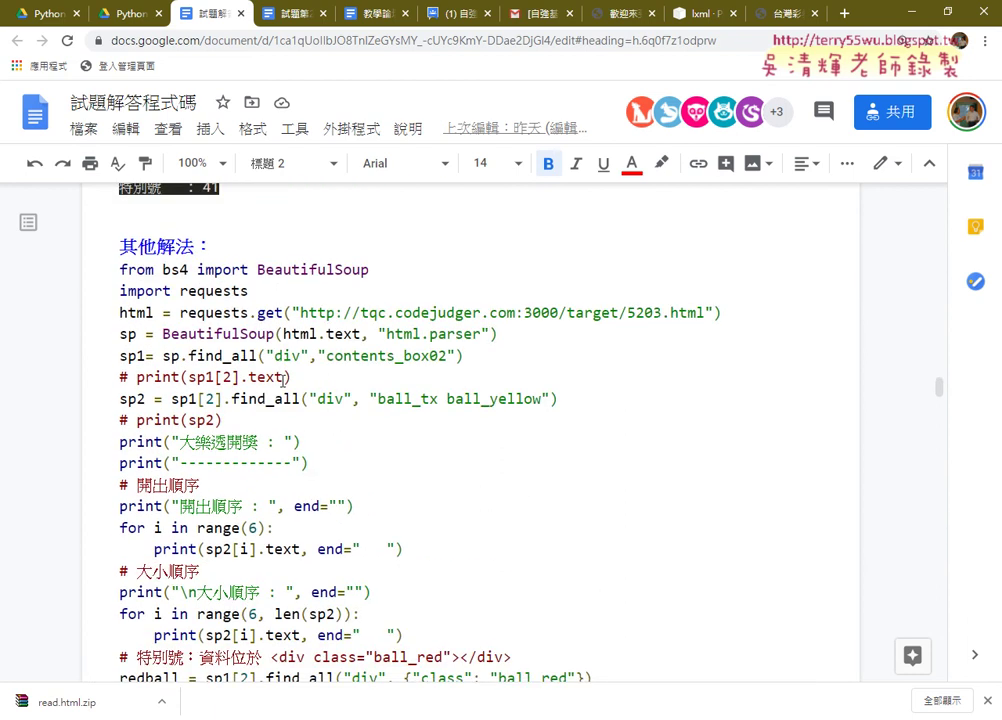
scroll(283, 378, "down", 4)
scroll(283, 380, "down", 1)
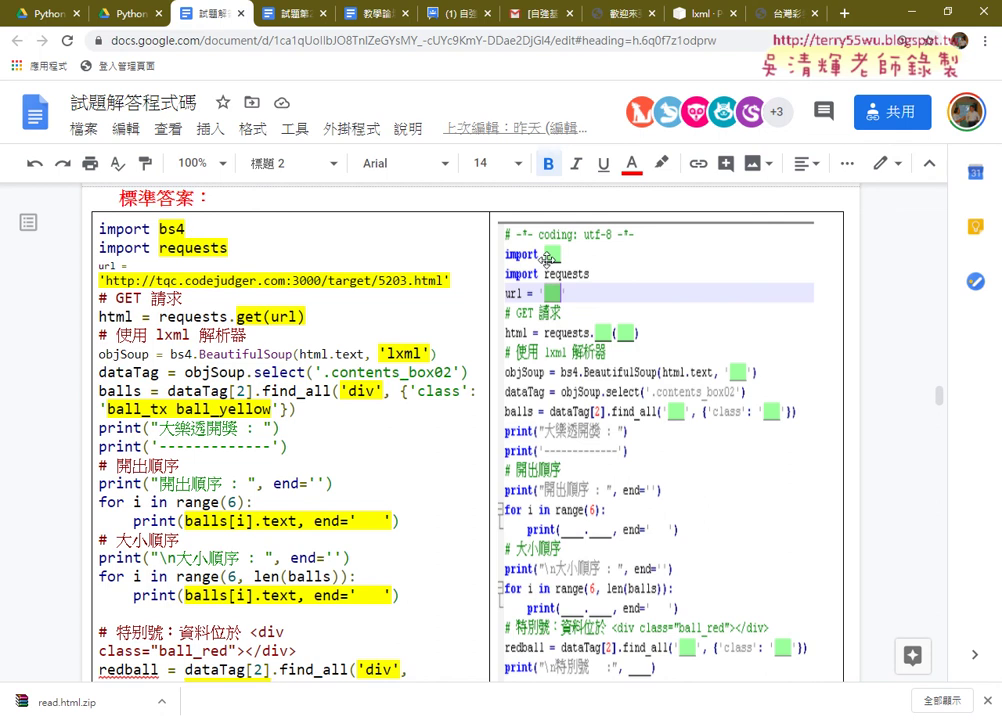
Select the target page URL in the 標準答案 code and review the html.parser version above it.
left_click(167, 226)
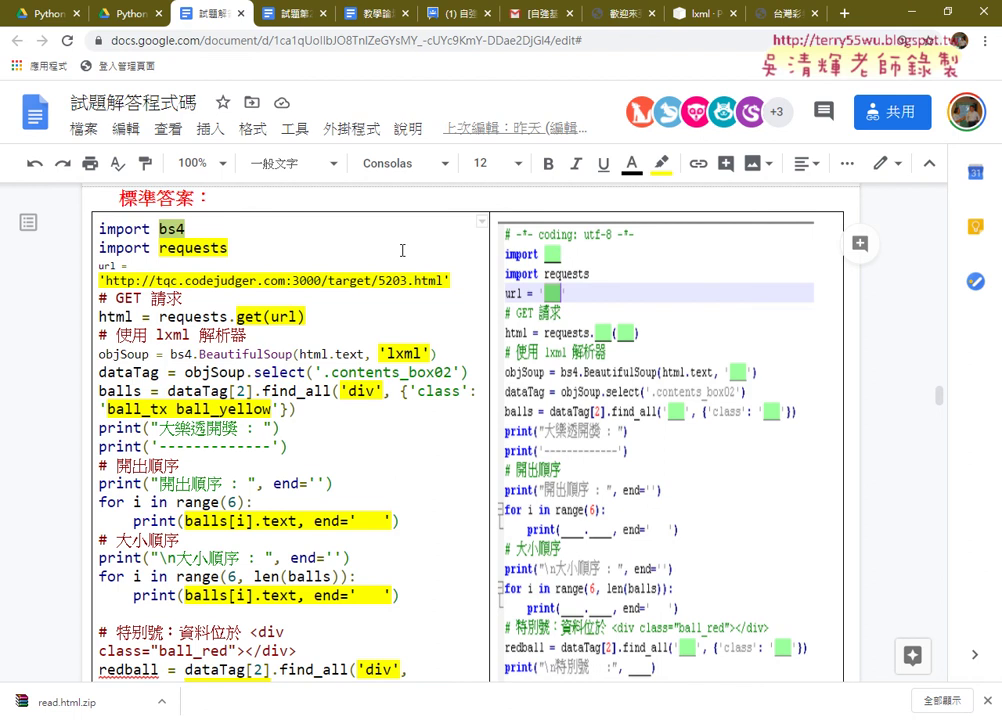
key("shift+End")
left_click_drag(104, 281, 446, 283)
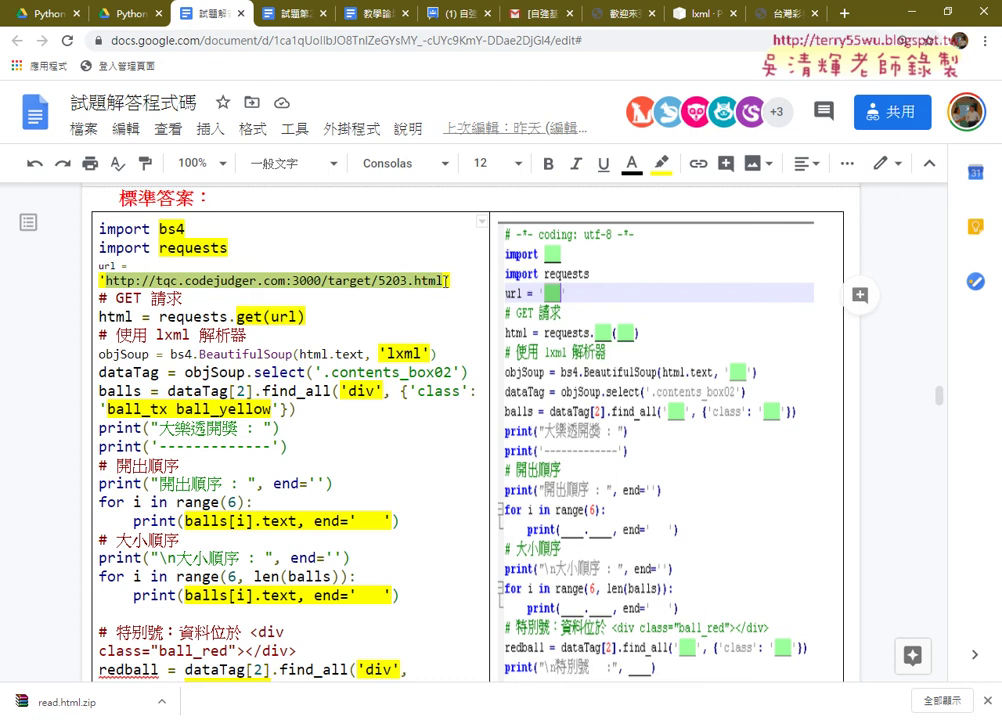
scroll(446, 281, "up", 2)
scroll(446, 281, "up", 4)
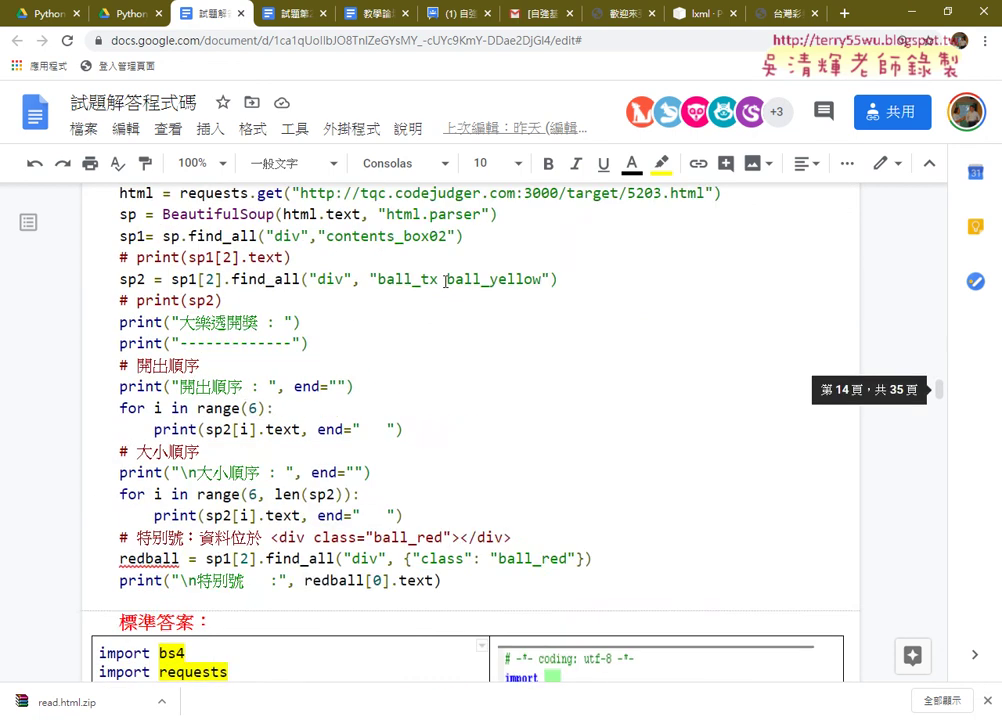
scroll(446, 281, "up", 4)
scroll(446, 282, "down", 3)
scroll(446, 281, "down", 4)
scroll(446, 281, "down", 1)
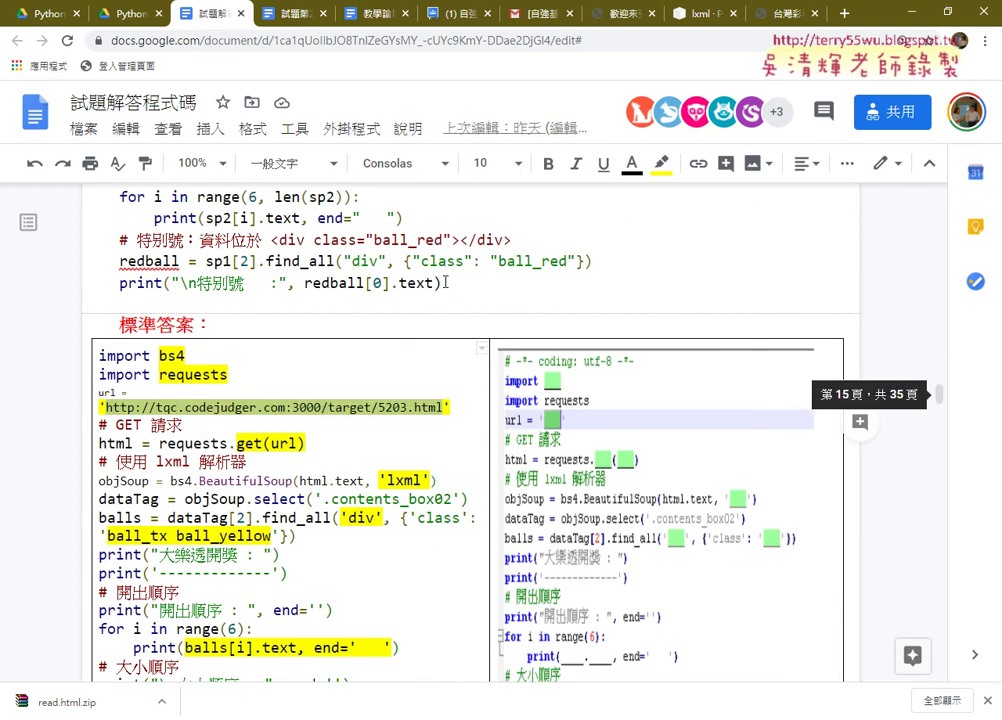
Select the 5203.html target URL in the 試題第2類(單雙) task description, then go back to 試題解答程式碼.
left_click(289, 13)
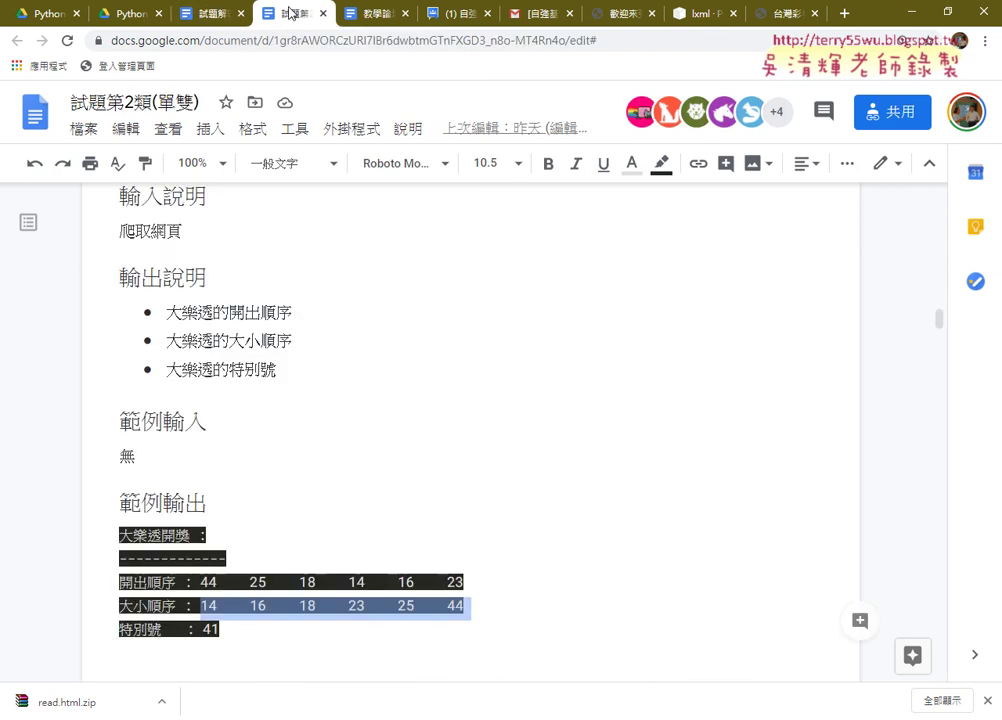
scroll(328, 223, "up", 3)
scroll(328, 223, "up", 1)
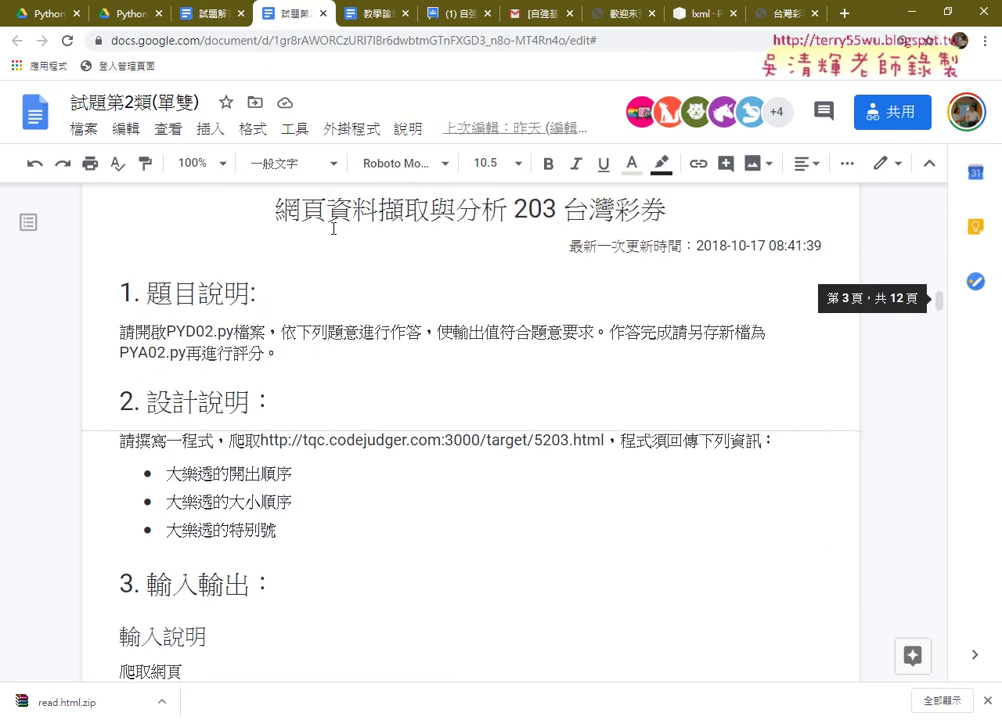
scroll(328, 223, "down", 1)
left_click_drag(260, 311, 606, 314)
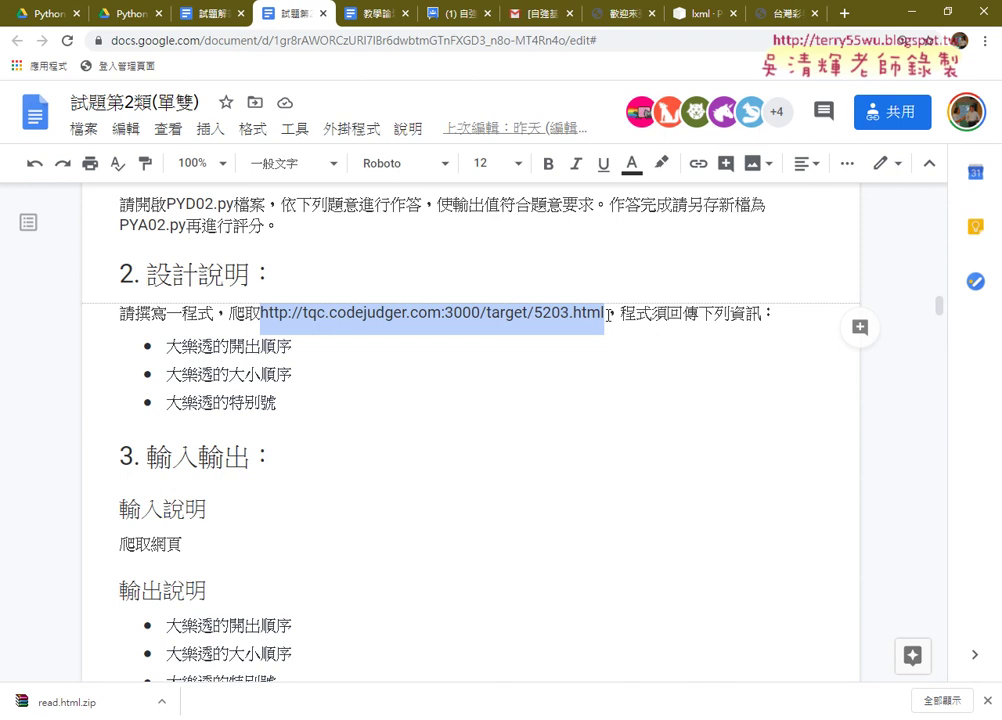
left_click(200, 13)
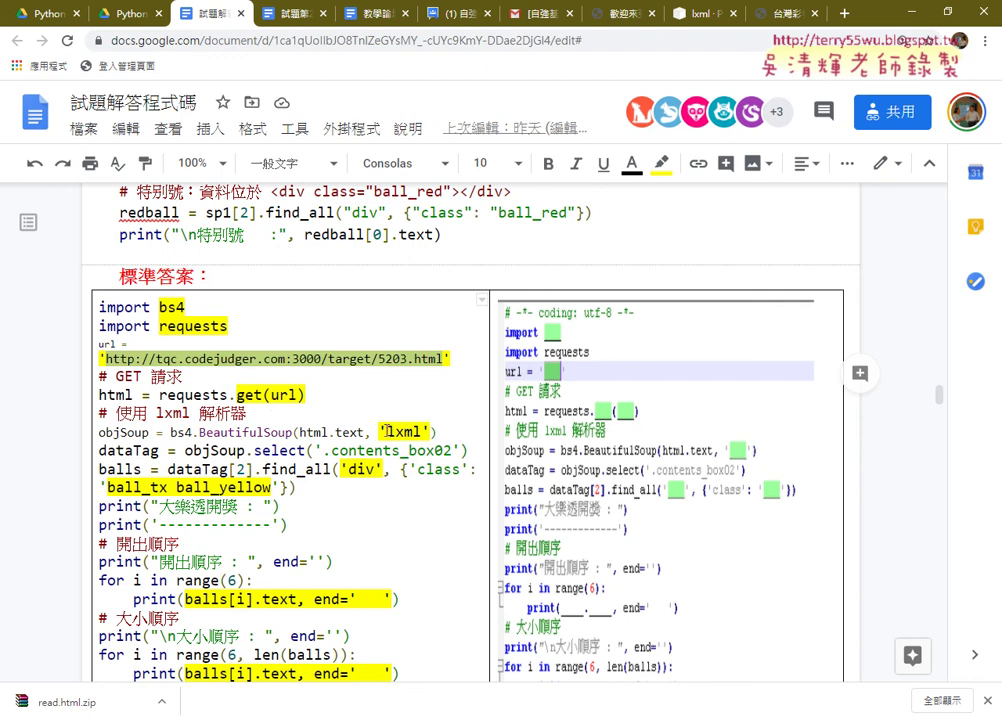
left_click_drag(386, 432, 420, 431)
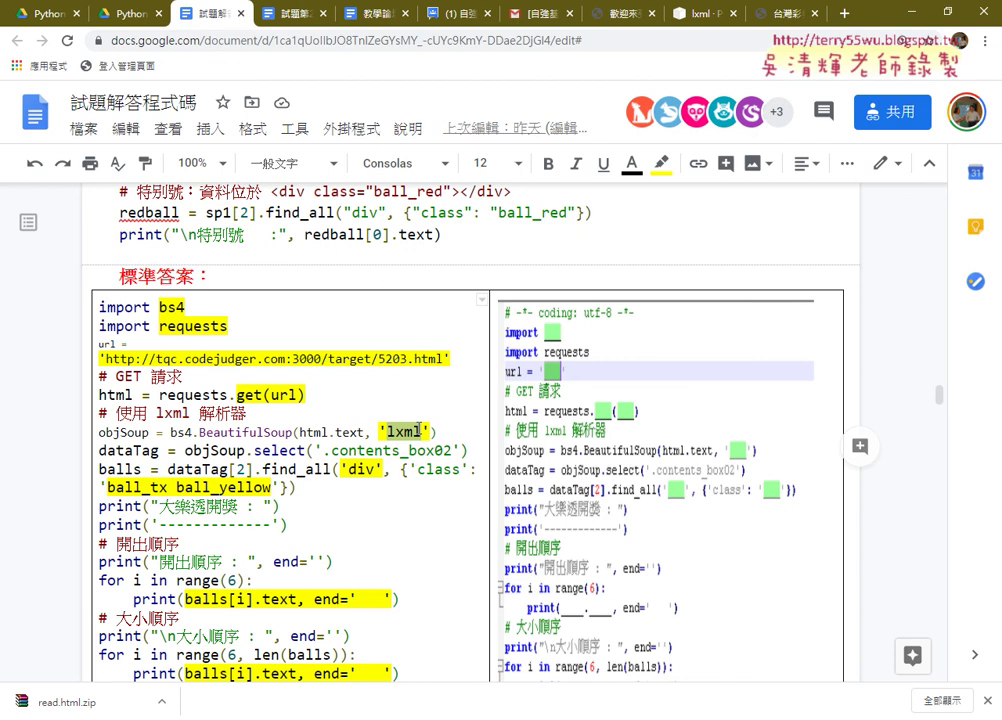
scroll(418, 431, "down", 3)
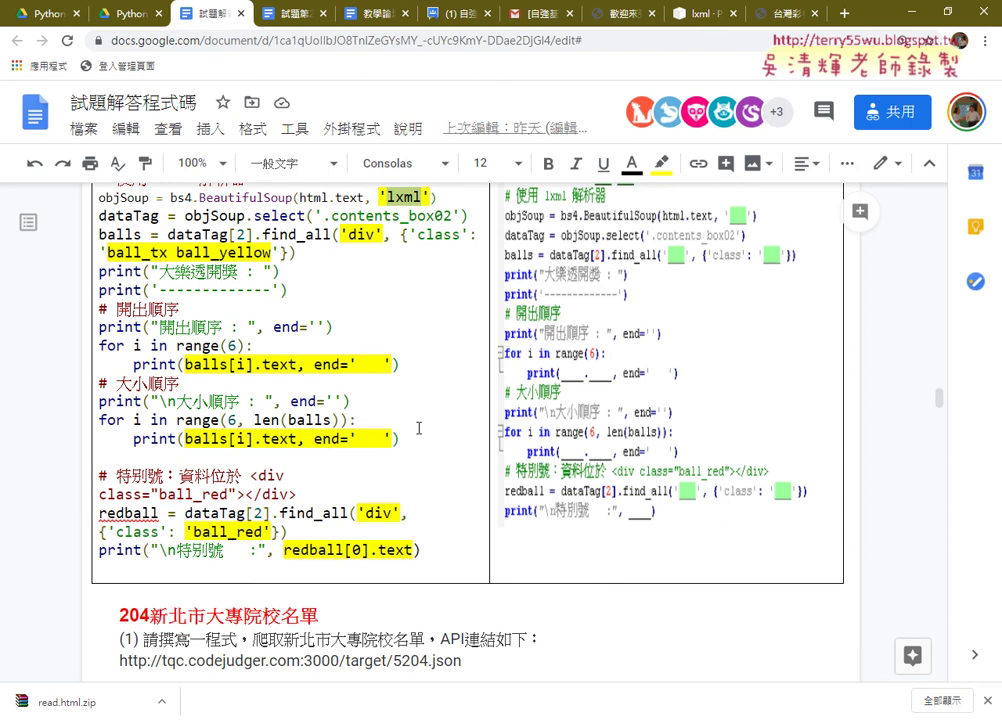
scroll(419, 428, "down", 3)
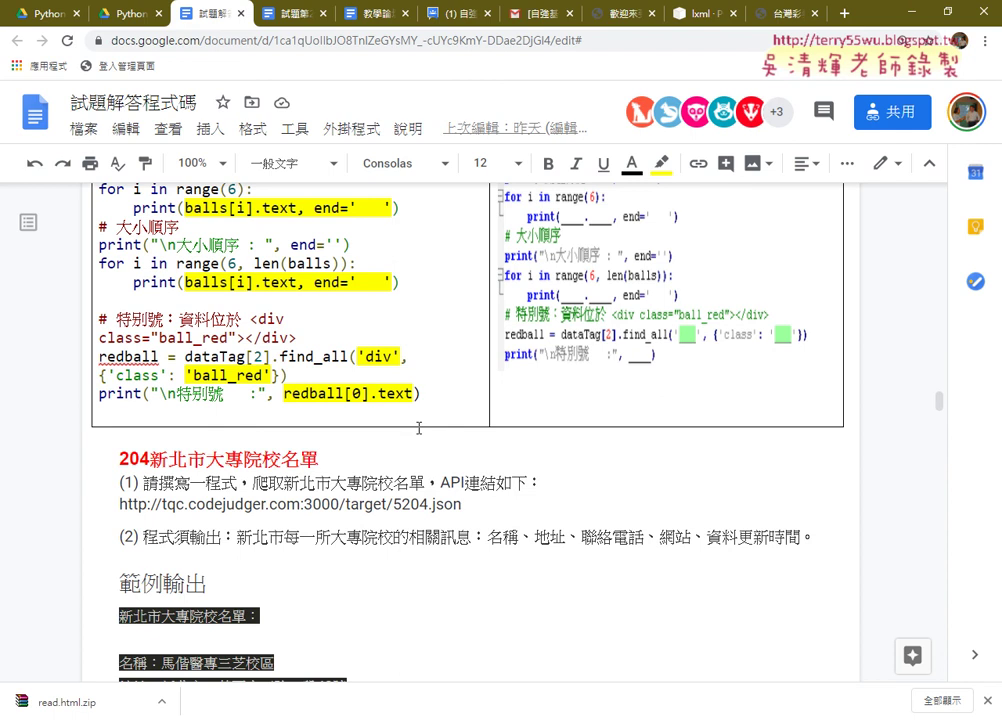
scroll(419, 428, "up", 2)
scroll(419, 428, "up", 1)
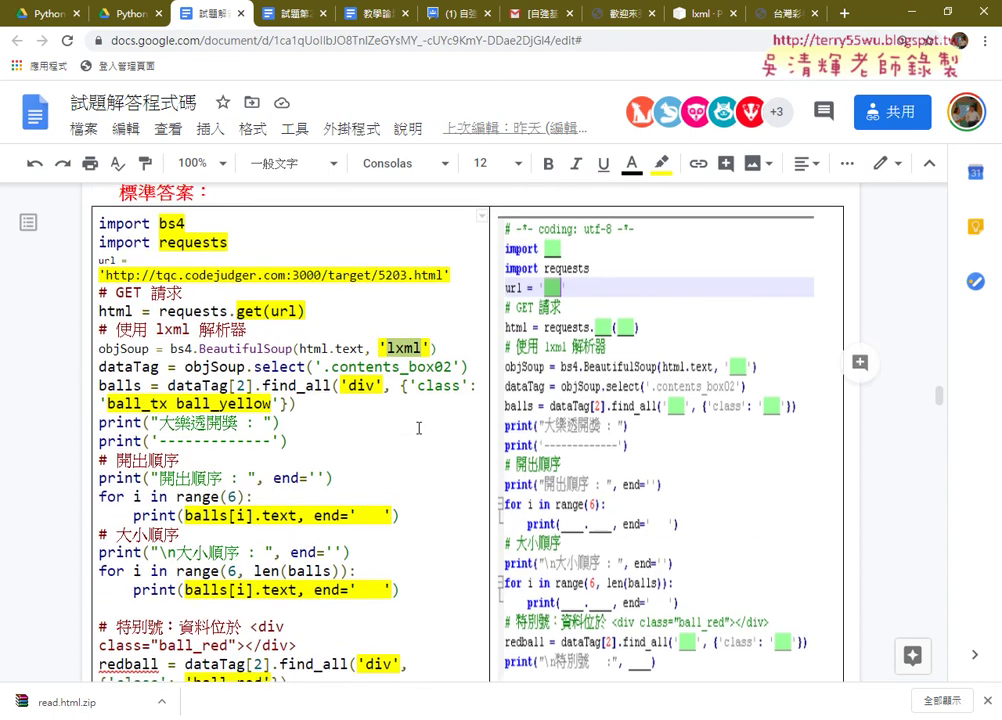
scroll(419, 428, "up", 3)
scroll(419, 428, "up", 2)
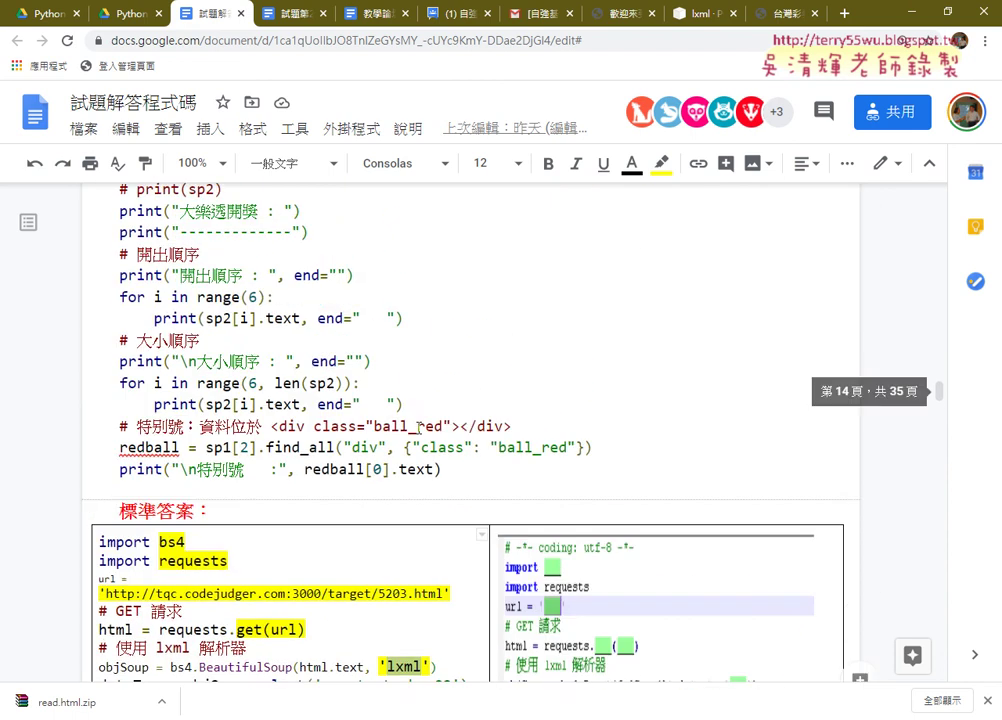
scroll(419, 428, "up", 1)
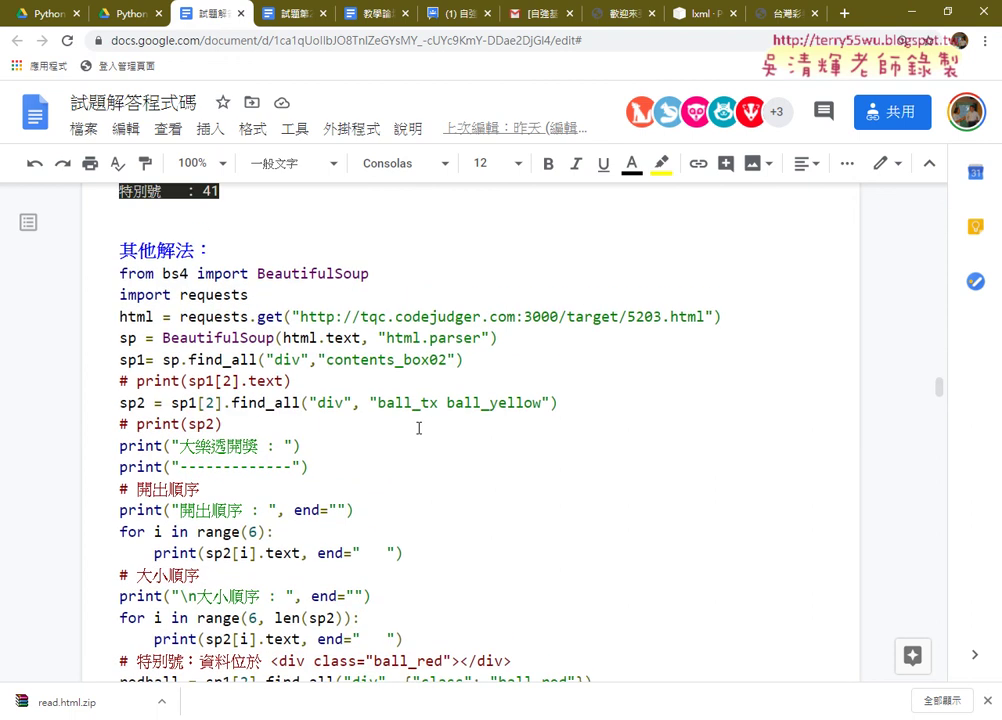
mouse_move(119, 273)
left_mouse_down()
mouse_move(178, 273)
mouse_move(451, 535)
left_mouse_up()
scroll(451, 535, "down", 4)
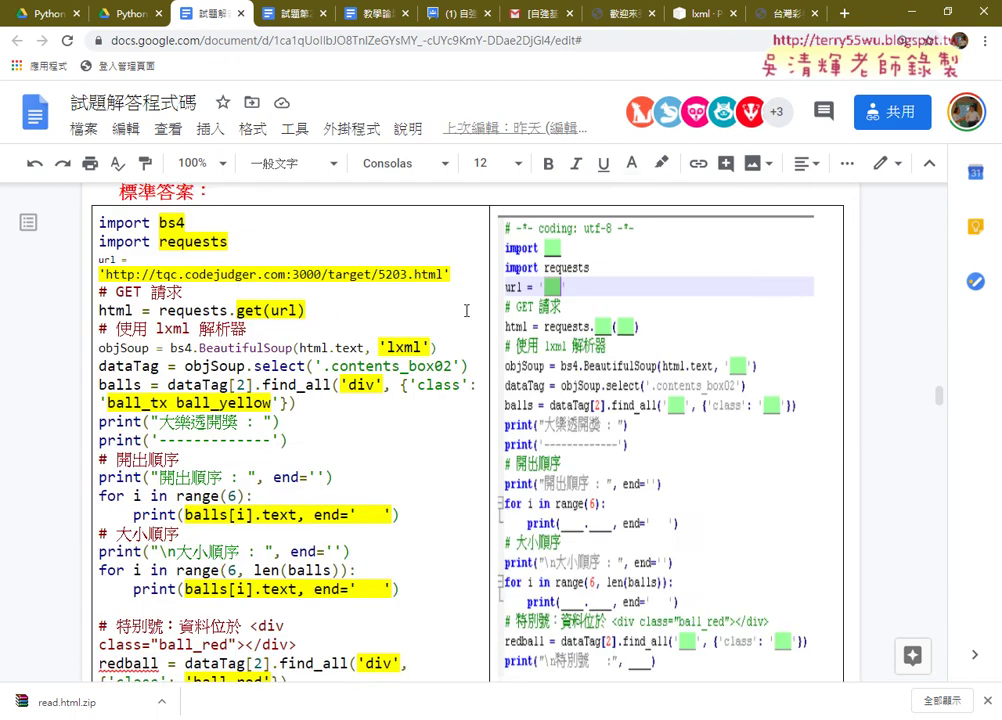
scroll(478, 455, "up", 3)
Select the 其他解法 code from 'from bs4 import' down to the redball print, including the 開出順序 and 大小順序 prints.
left_click_drag(448, 463, 175, 250)
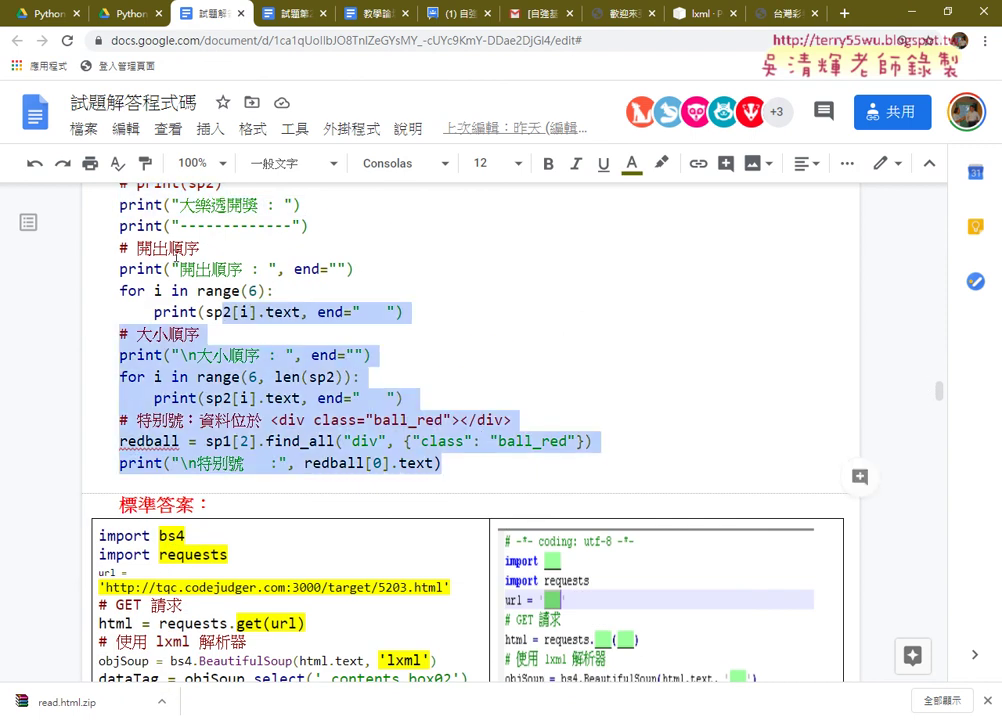
scroll(175, 252, "up", 1)
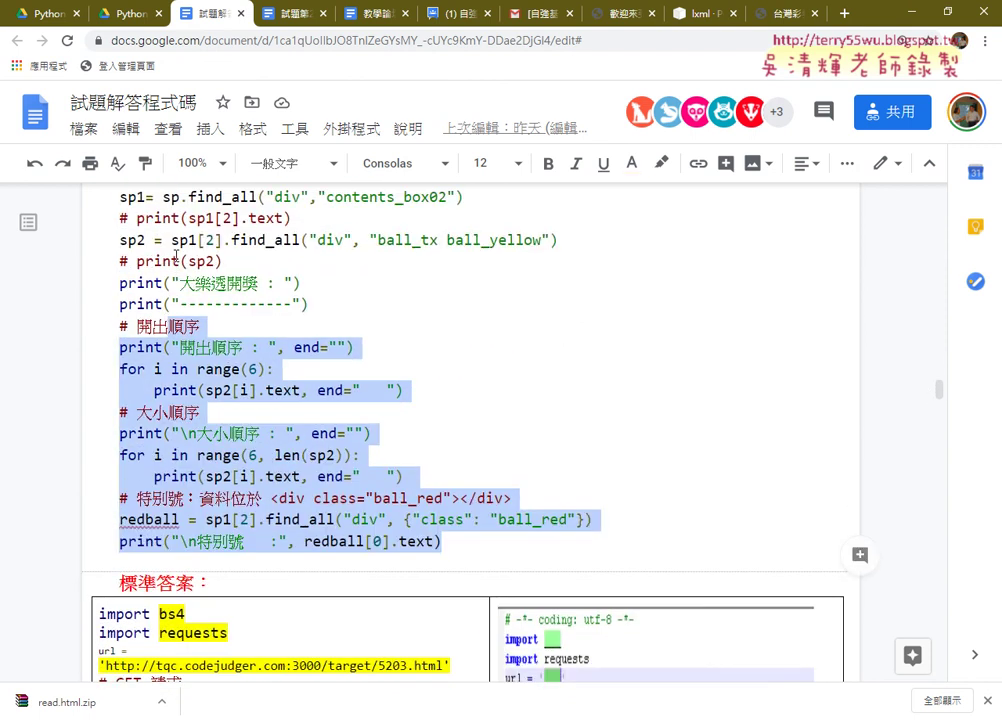
scroll(130, 246, "up", 2)
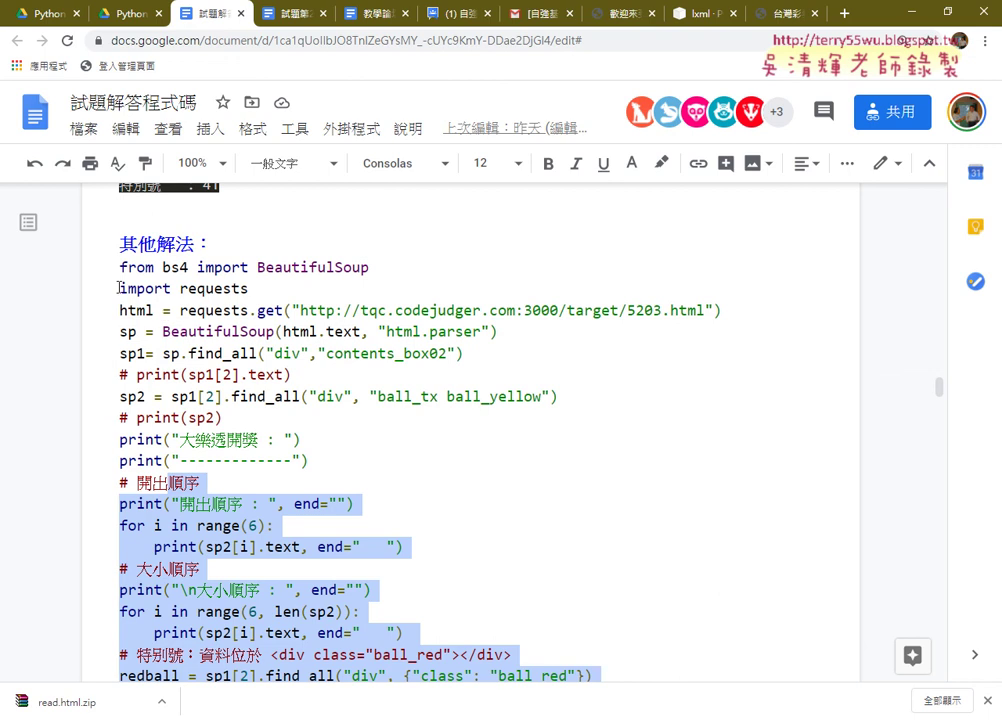
left_click(117, 267, "shift")
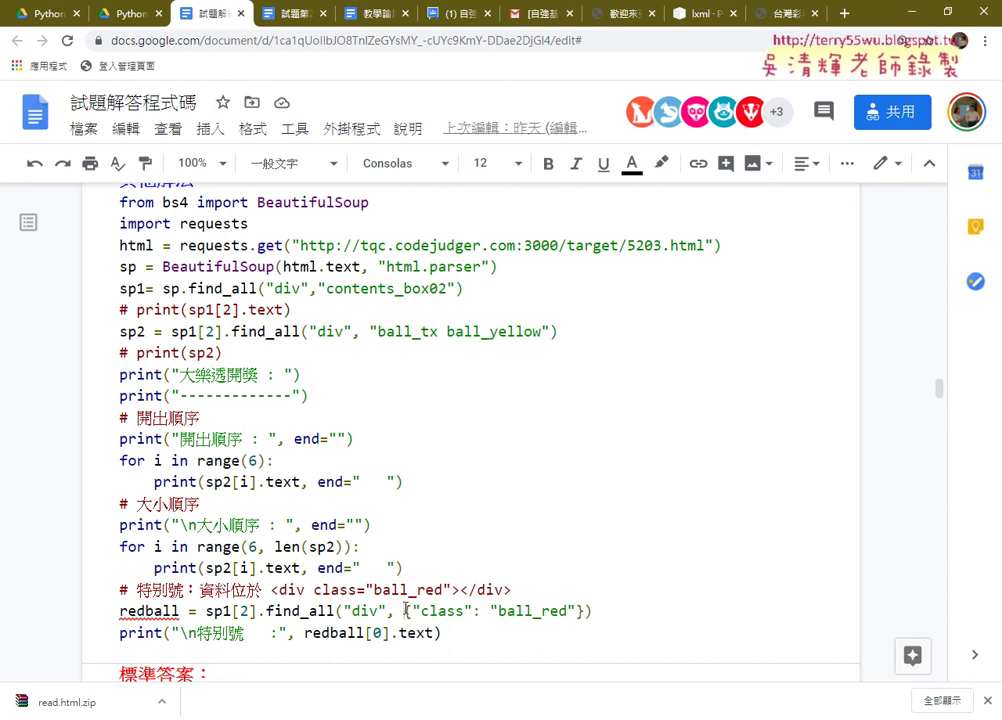
Remove {"class": and its closing brace so the redball line reads sp1[2].find_all("div", "ball_red").
left_click_drag(403, 611, 489, 611)
key("BackSpace")
key("Right")
key("Right")
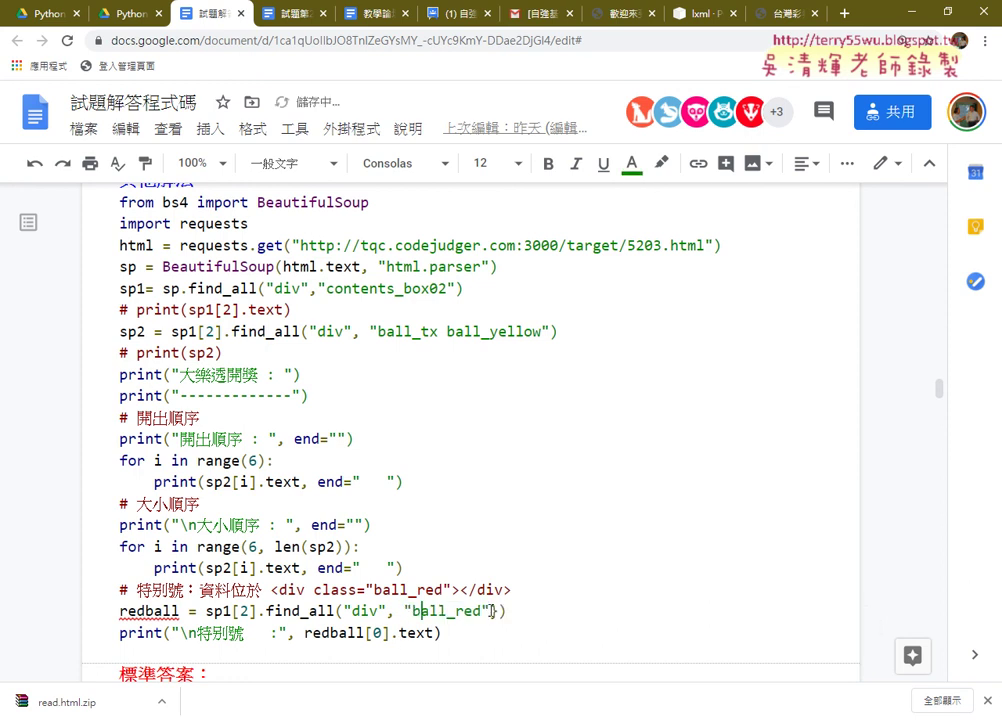
key("Right")
key("Right")
key("Right")
key("Right")
key("Right")
key("Right")
key("Right")
key("Right")
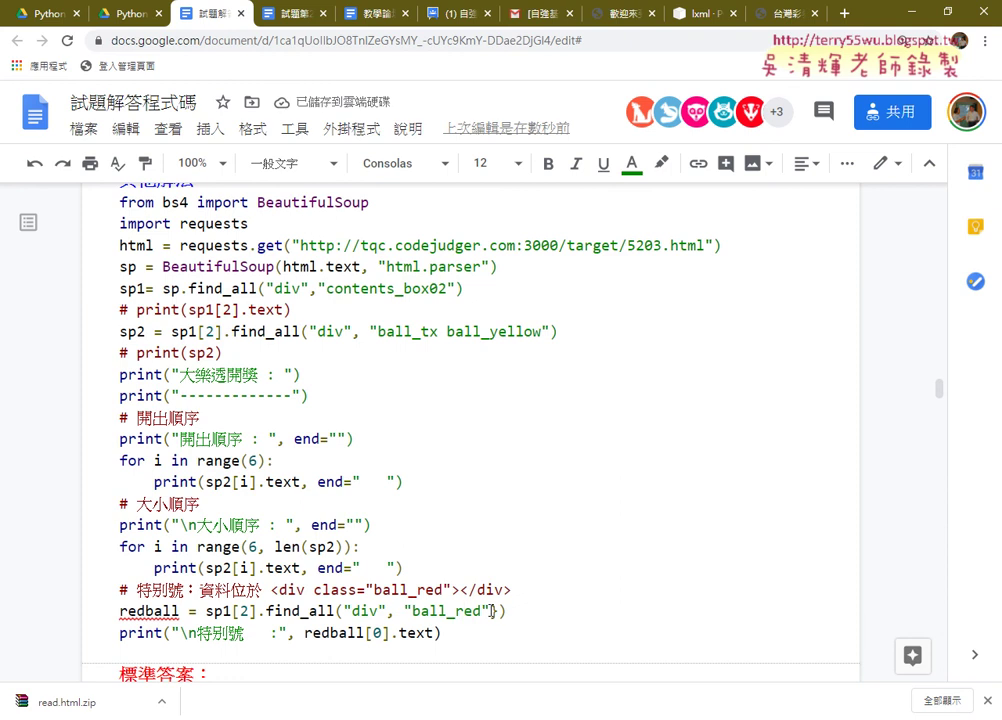
key("Delete")
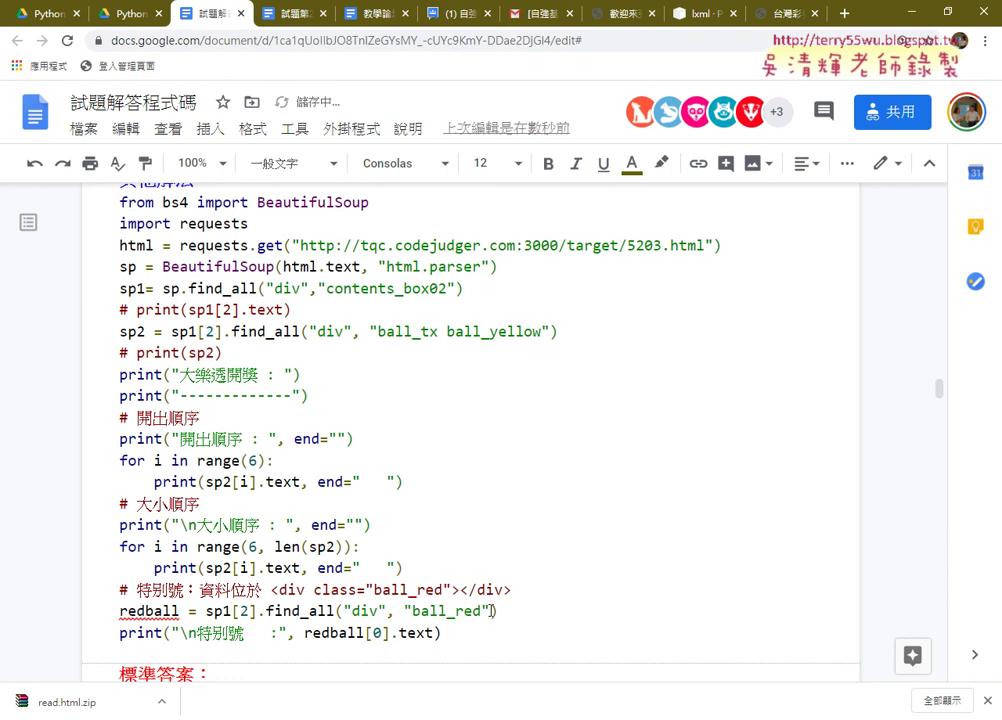